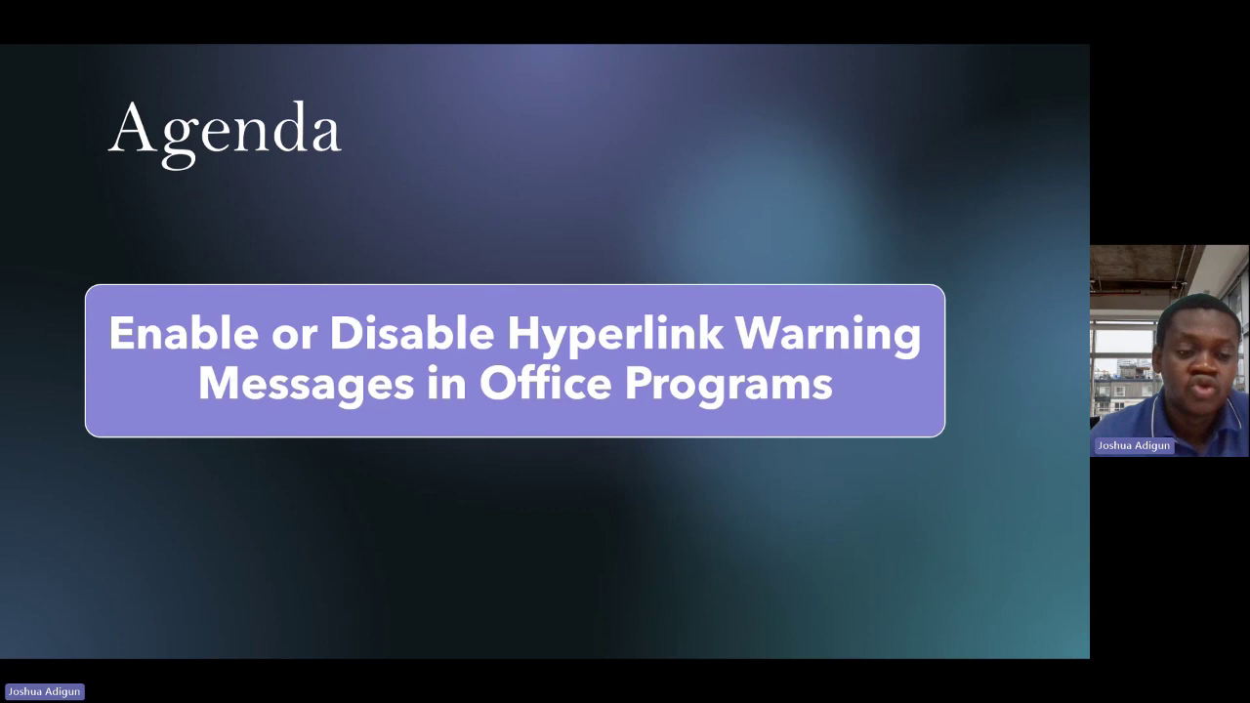
# Leave the PowerPoint hyperlink-warning agenda slideshow with Windows+D to reveal the desktop.
pyautogui.press('super+d')
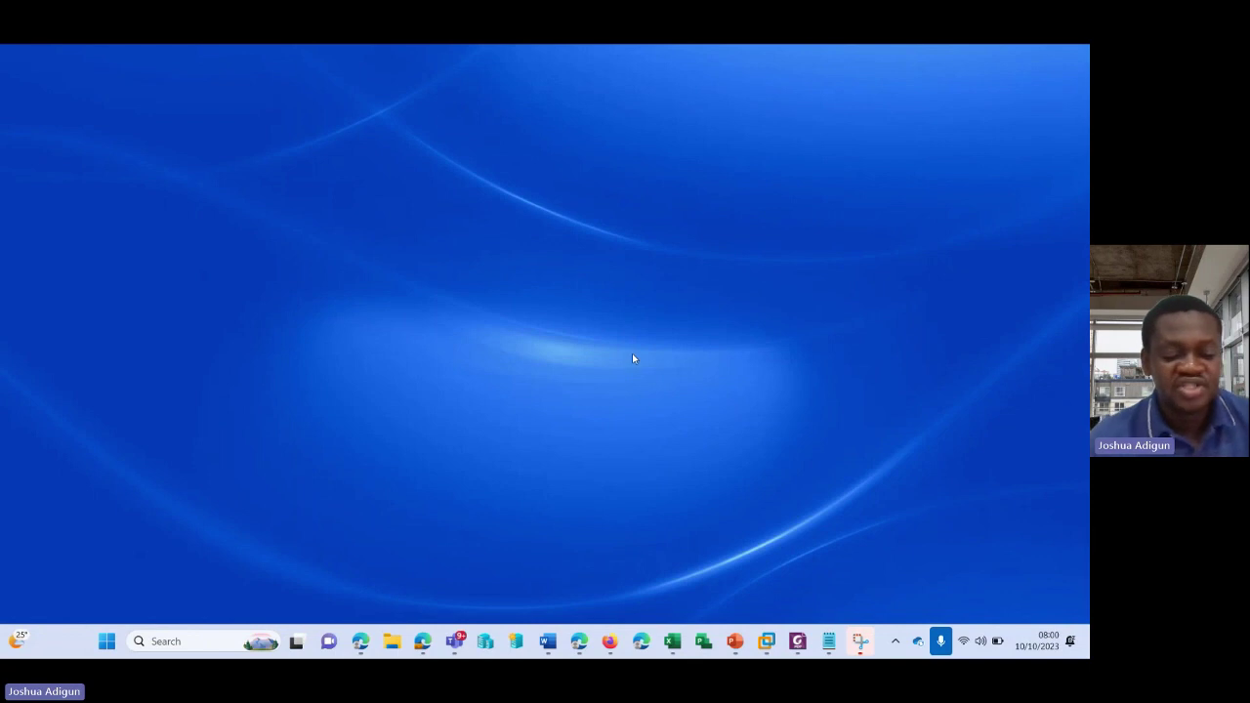
# Search Windows for 'registry edit' and launch Registry Editor from the results.
pyautogui.press('super')
pyautogui.write('st')
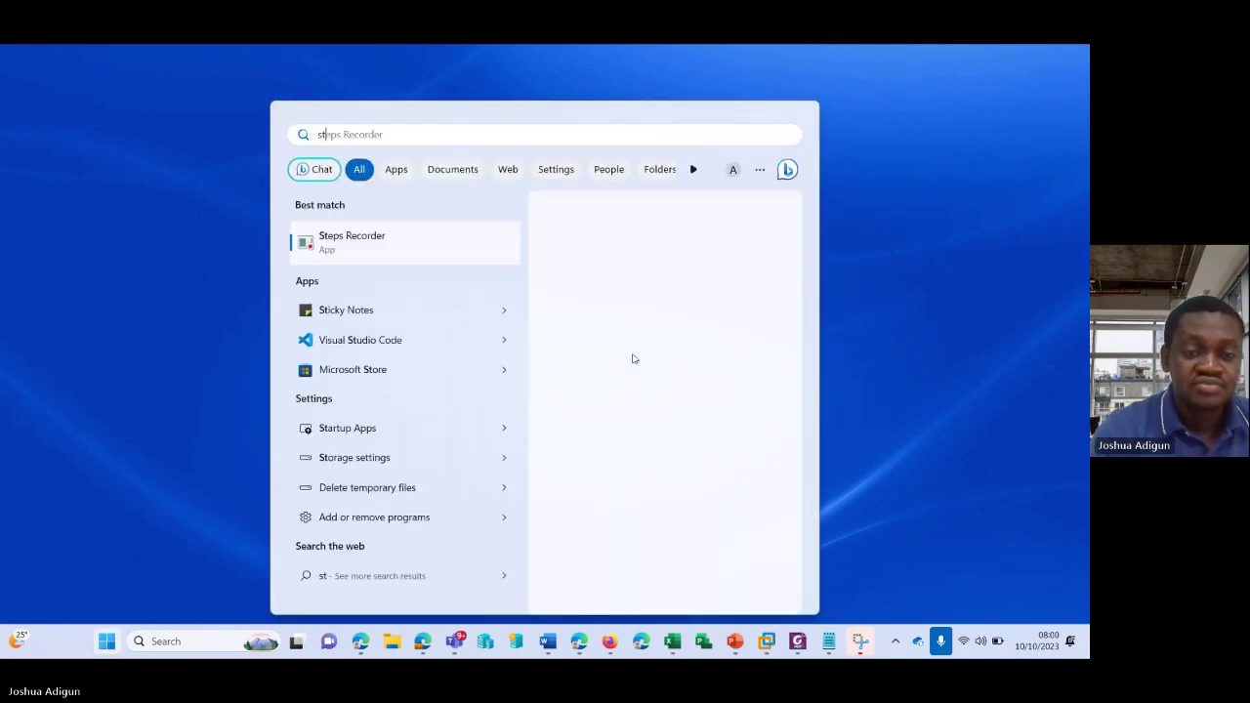
pyautogui.press('BackSpace')
pyautogui.press('BackSpace')
pyautogui.write('r')
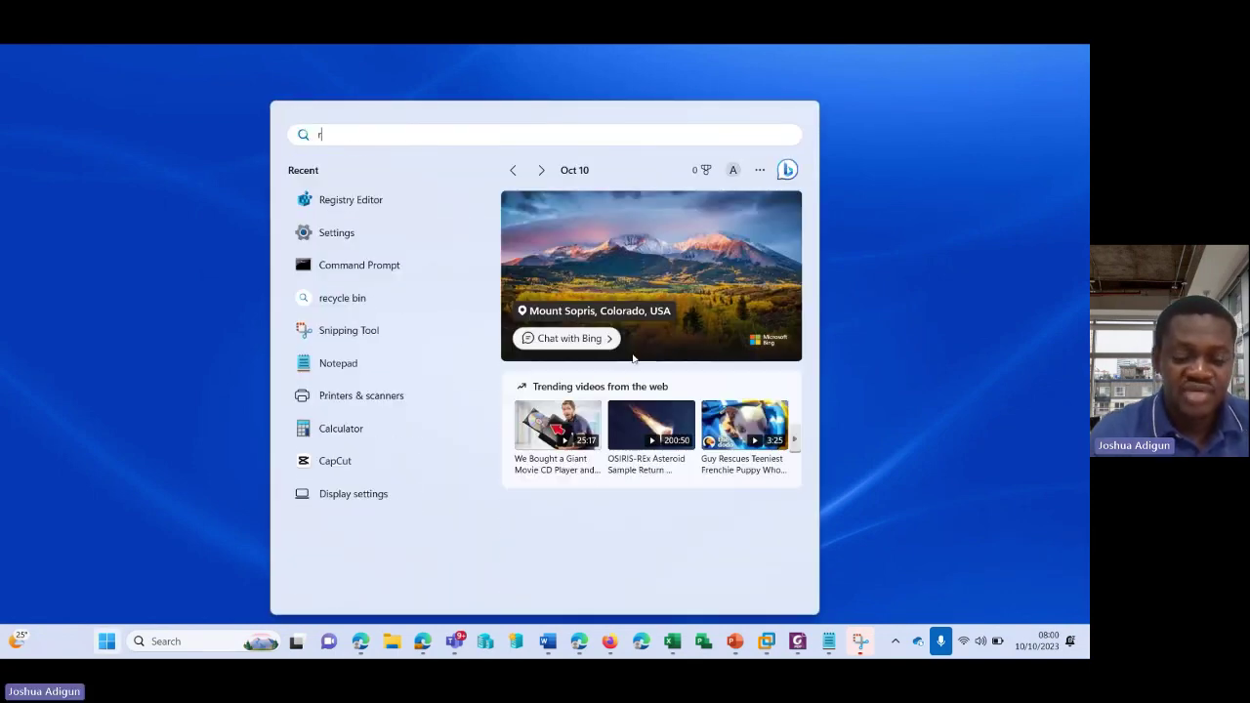
pyautogui.write('egistry')
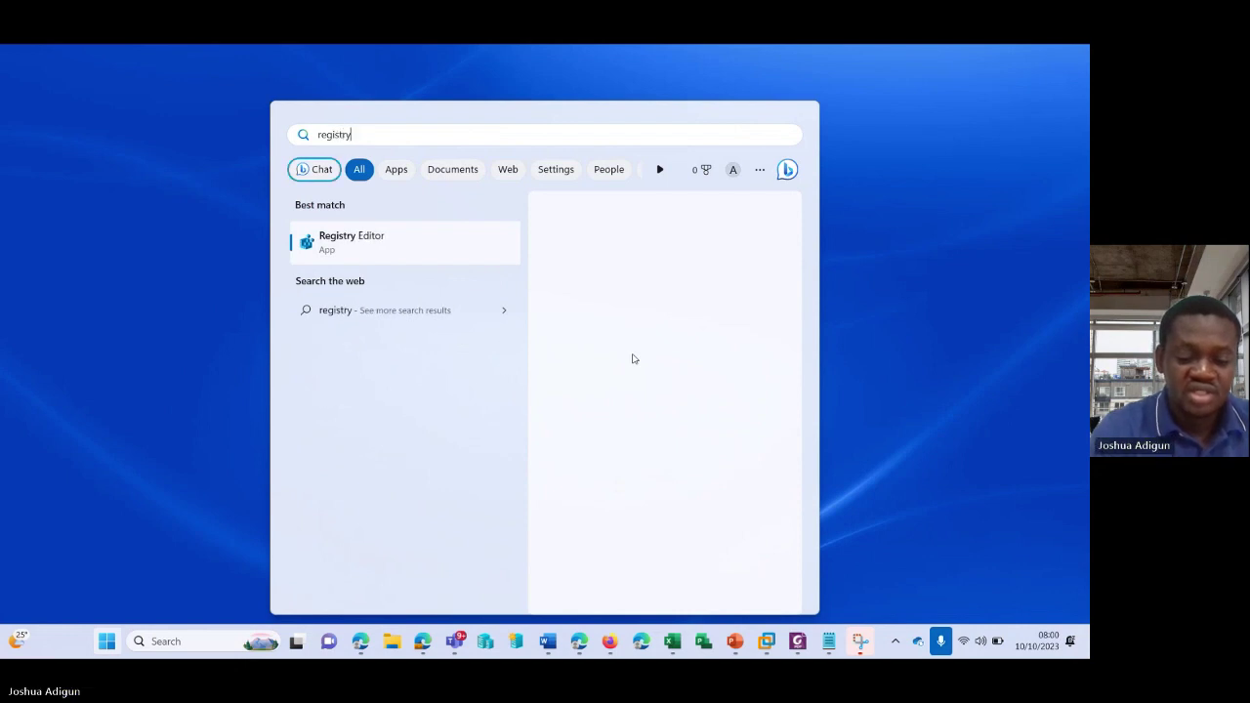
pyautogui.write(' editor')
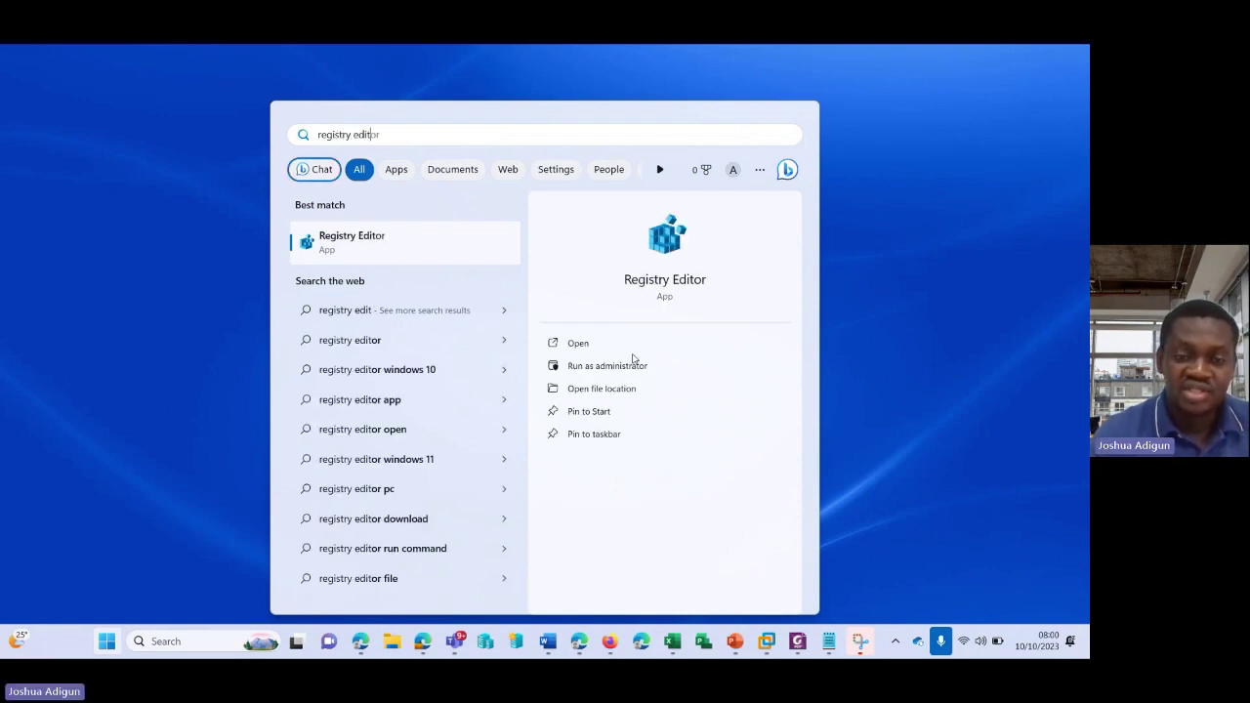
pyautogui.click(381, 244)
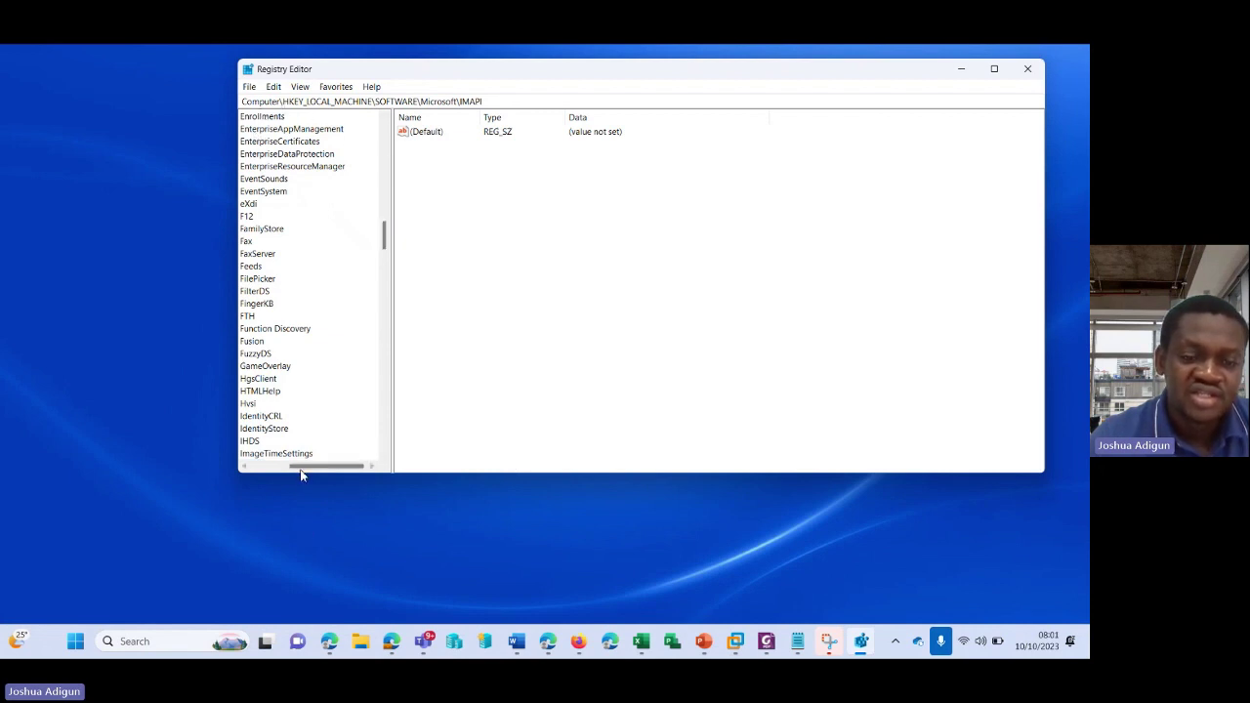
# Collapse SOFTWARE and HKEY_LOCAL_MACHINE, then expand HKEY_CURRENT_USER to list its subkeys.
pyautogui.moveTo(303, 467); pyautogui.dragTo(271, 468)
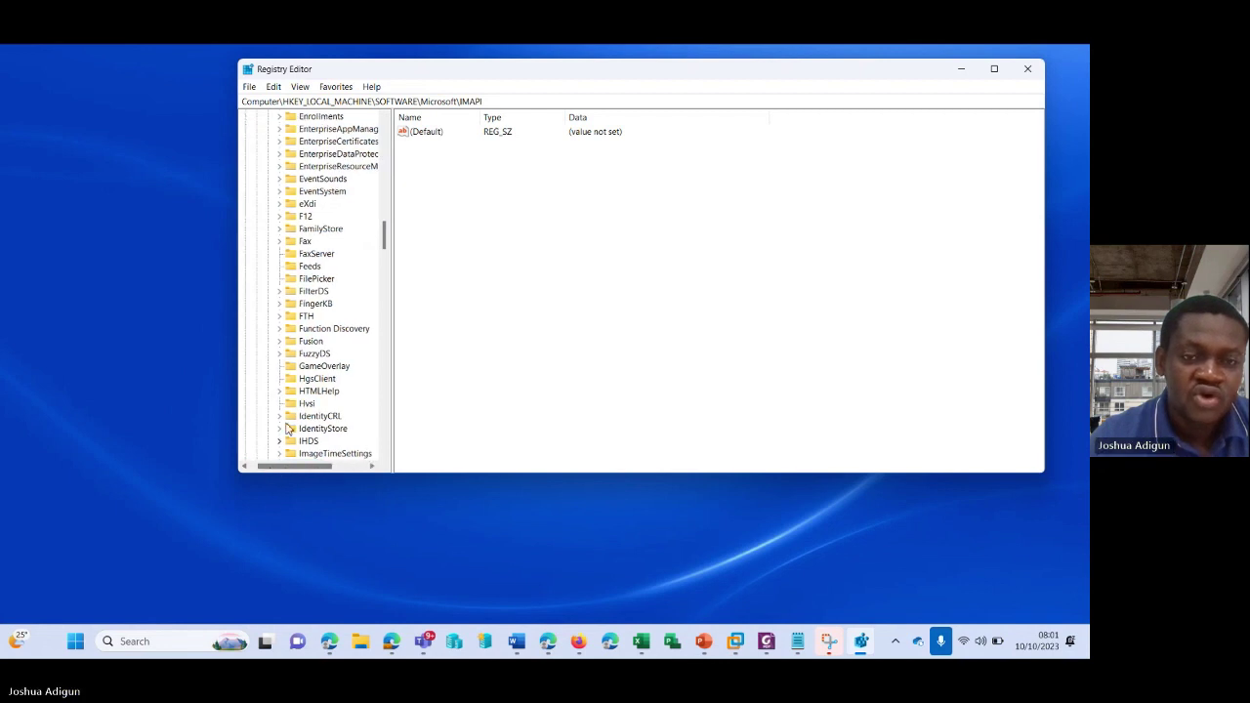
pyautogui.scroll(15, 377, 237)
pyautogui.scroll(10, 345, 227)
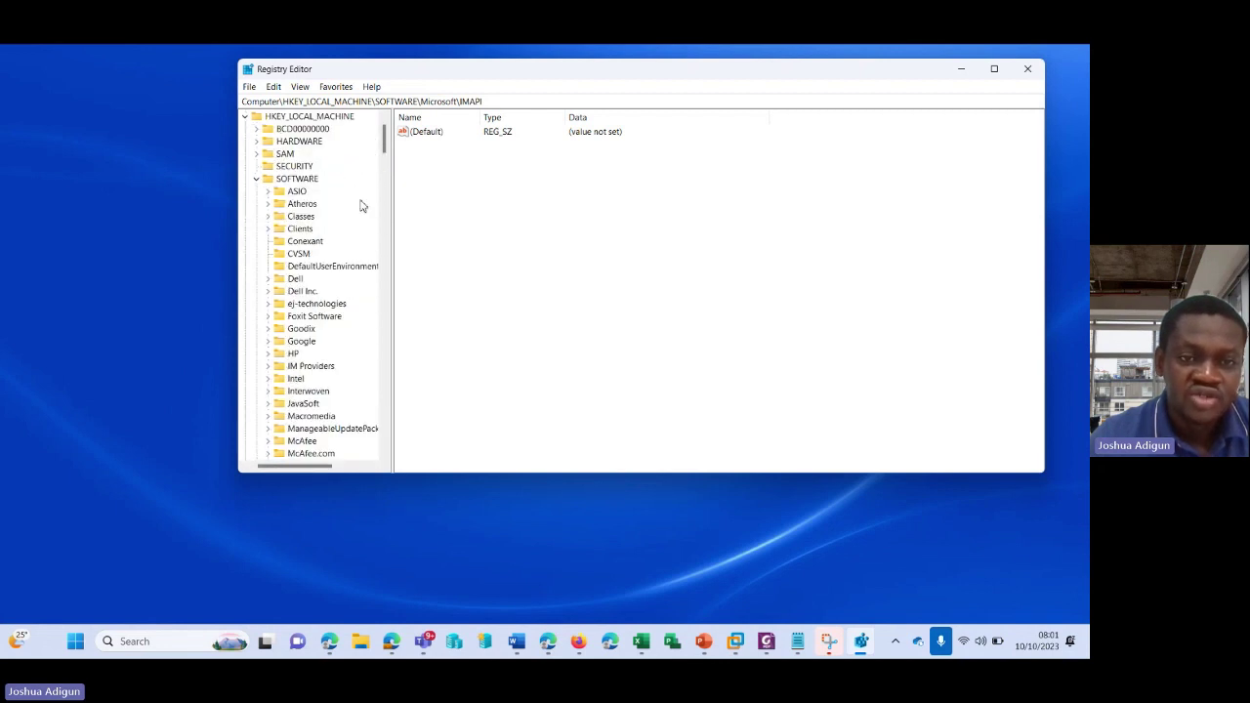
pyautogui.click(268, 216)
pyautogui.click(258, 154)
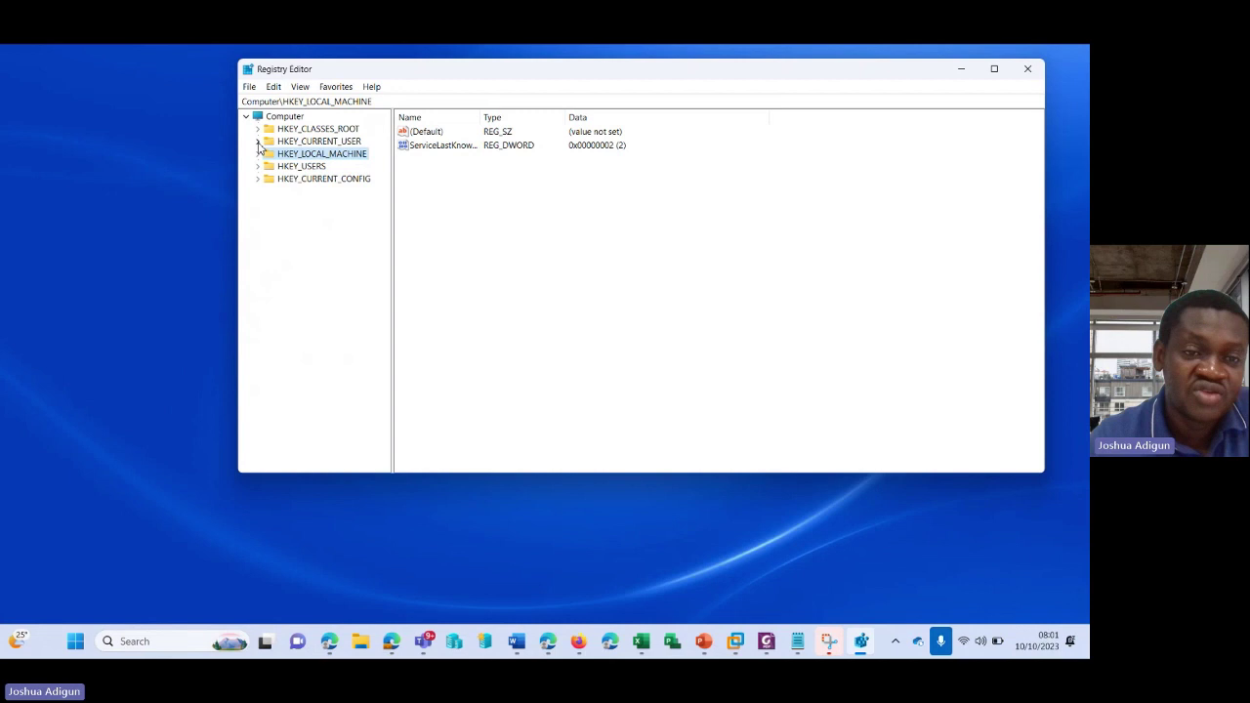
pyautogui.click(258, 142)
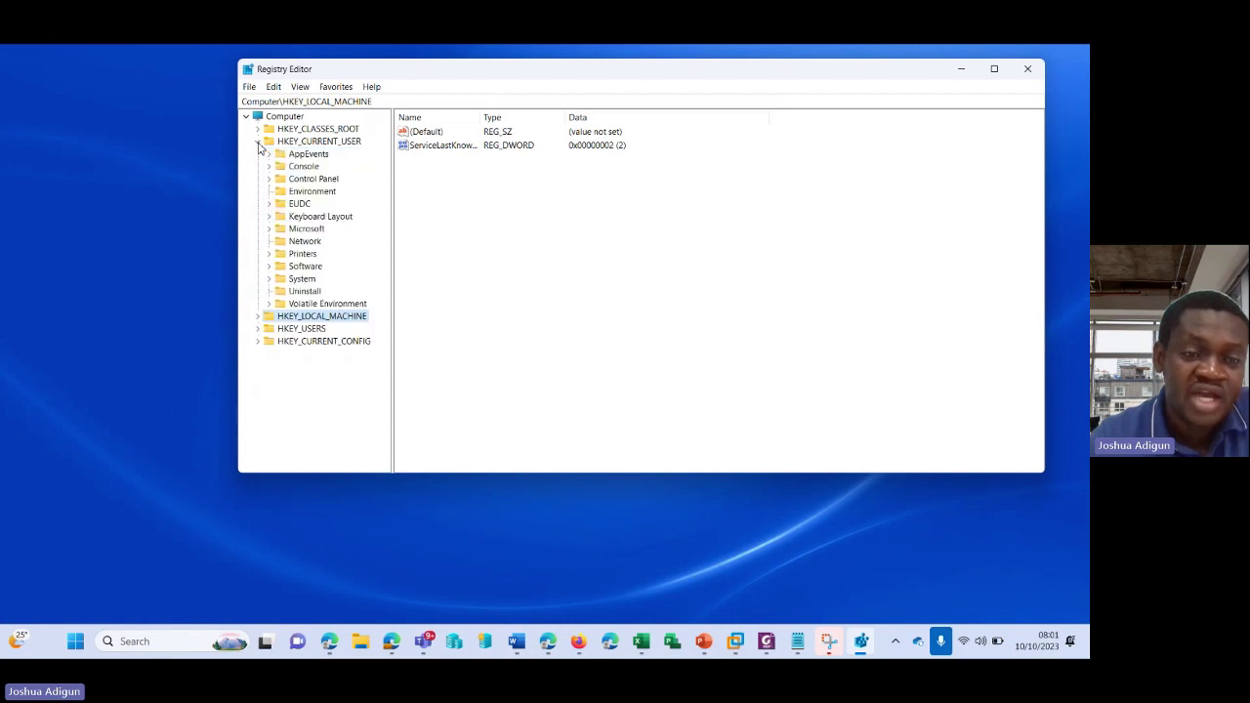
pyautogui.click(258, 142)
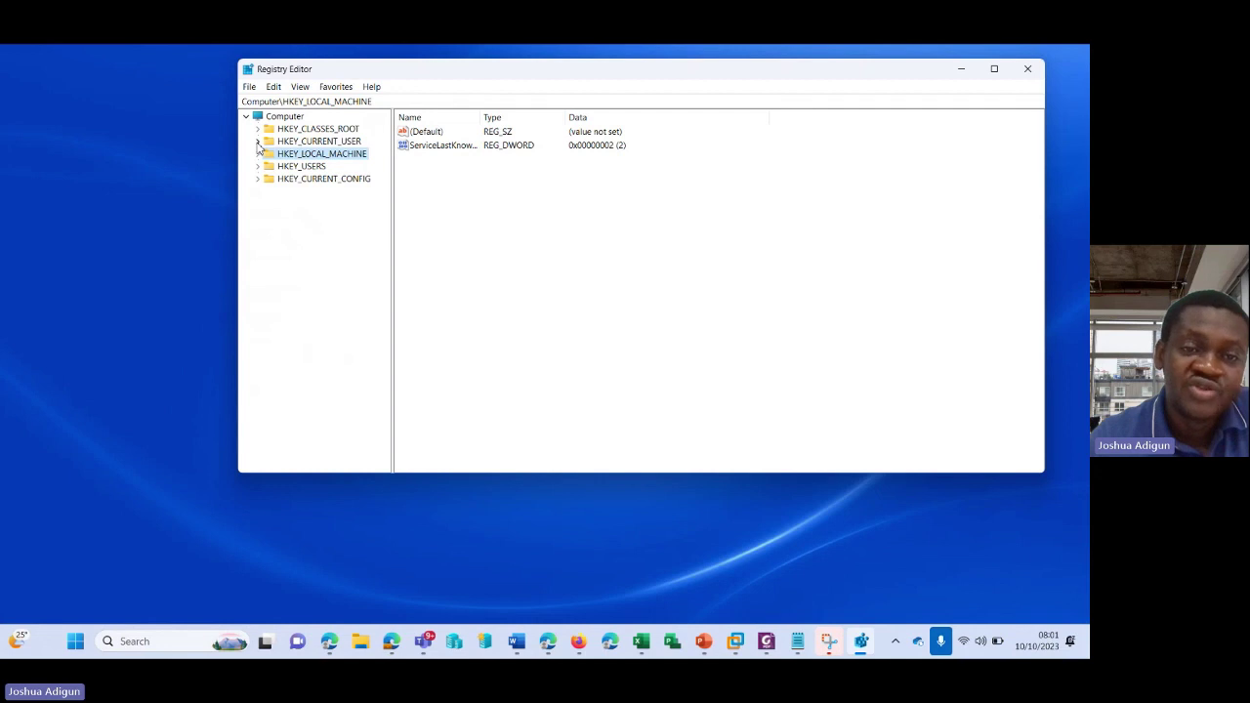
pyautogui.click(308, 143)
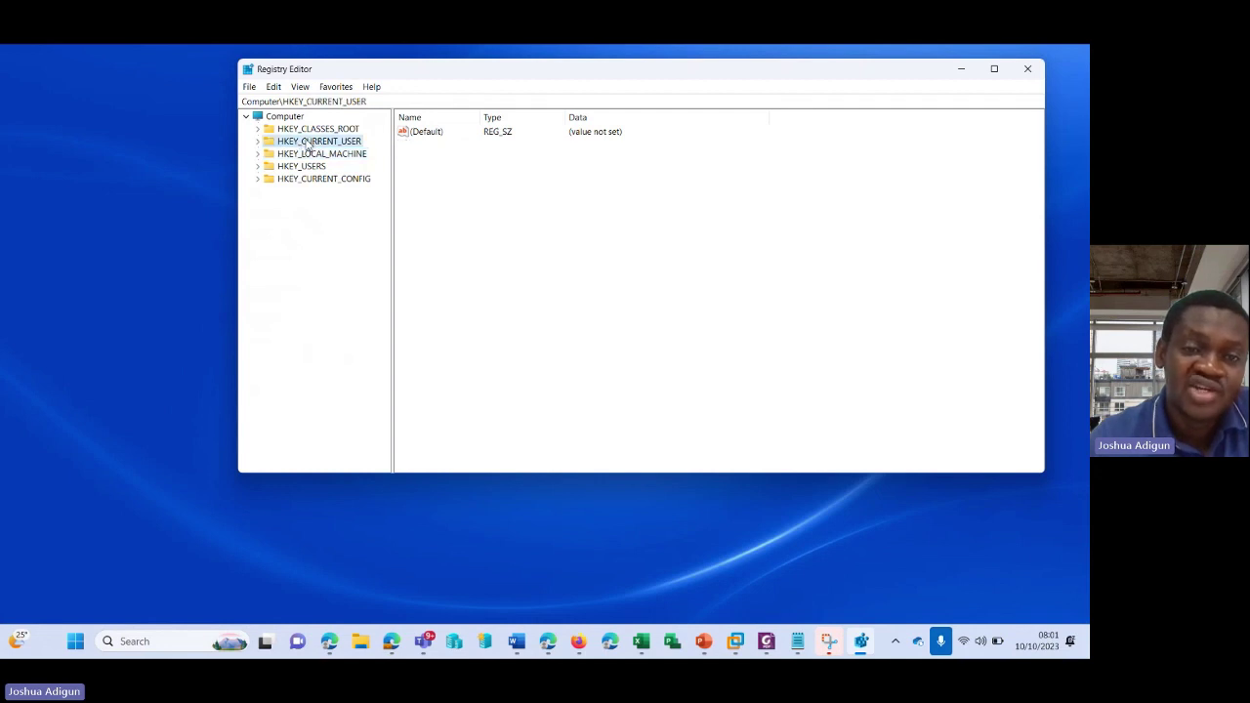
pyautogui.rightClick(308, 144)
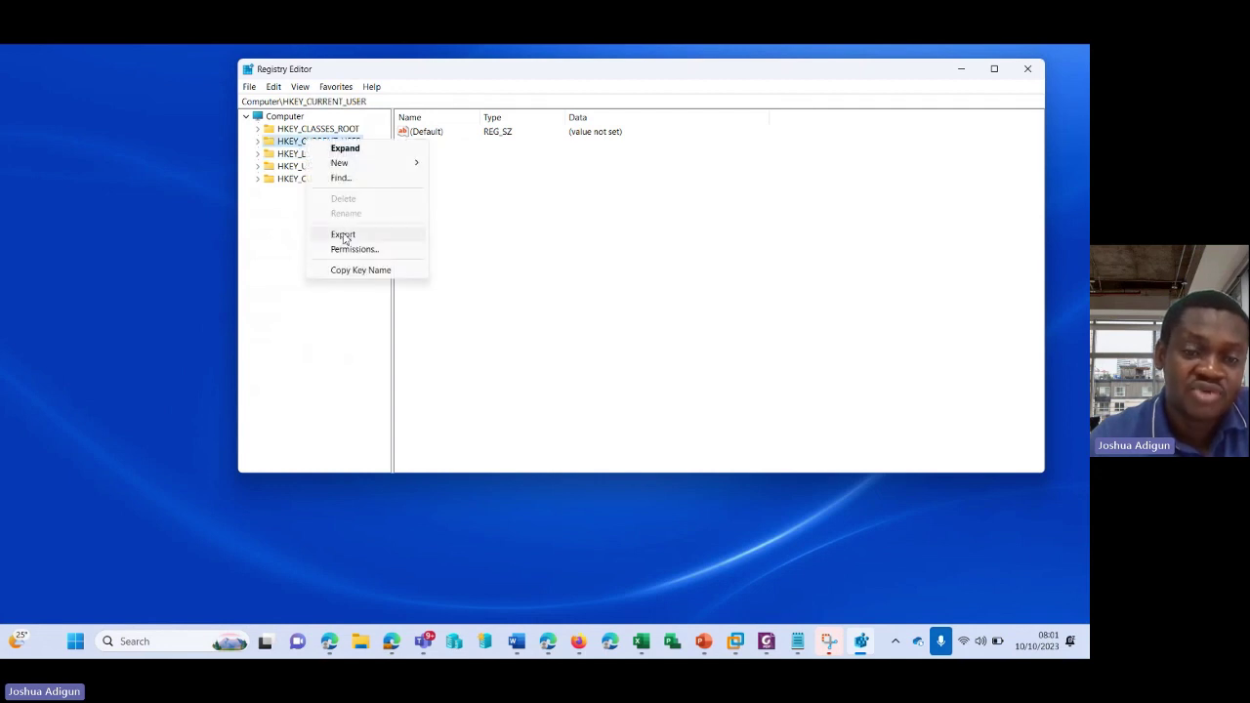
pyautogui.click(258, 143)
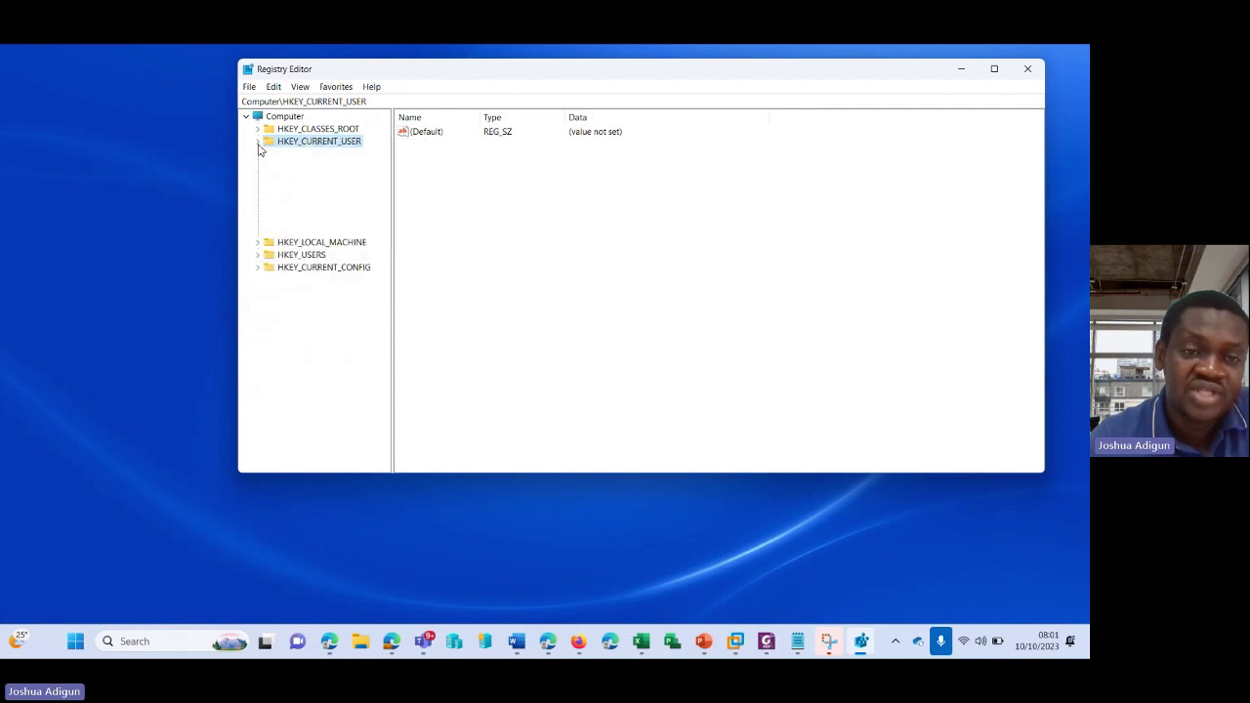
# Expand HKEY_CURRENT_USER\Software\Microsoft and scroll the tree down to the Office key.
pyautogui.click(298, 230)
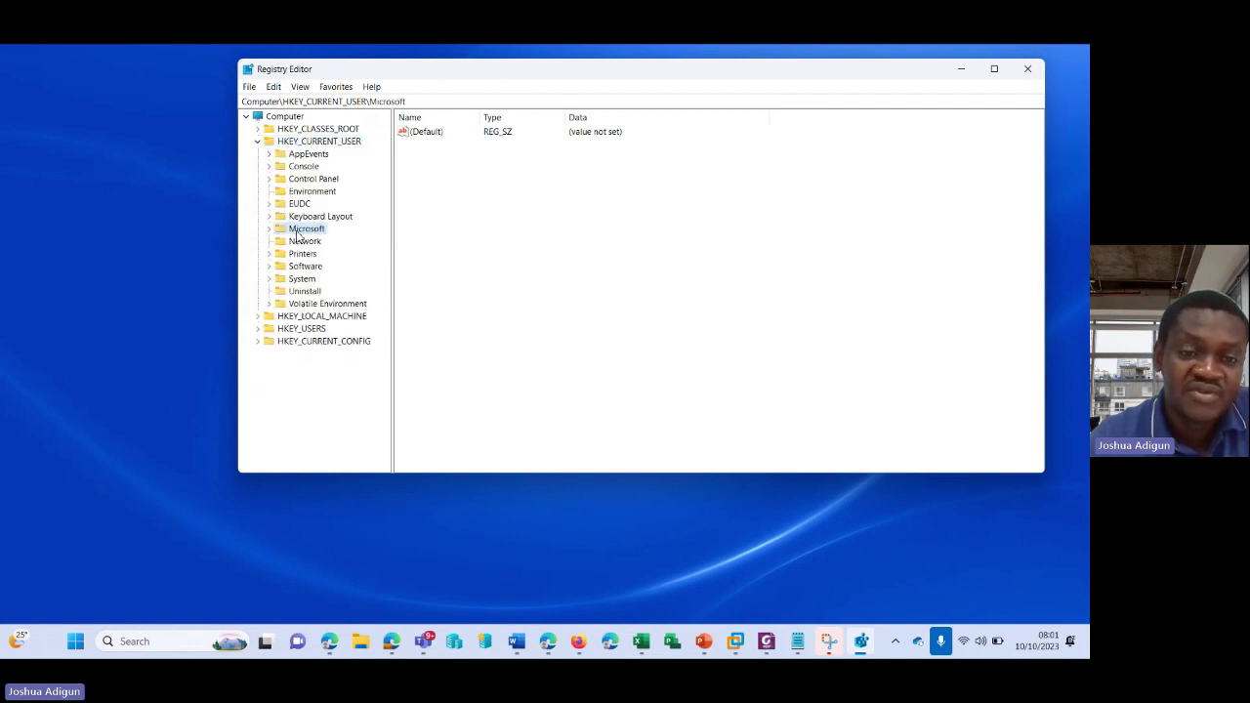
pyautogui.rightClick(298, 235)
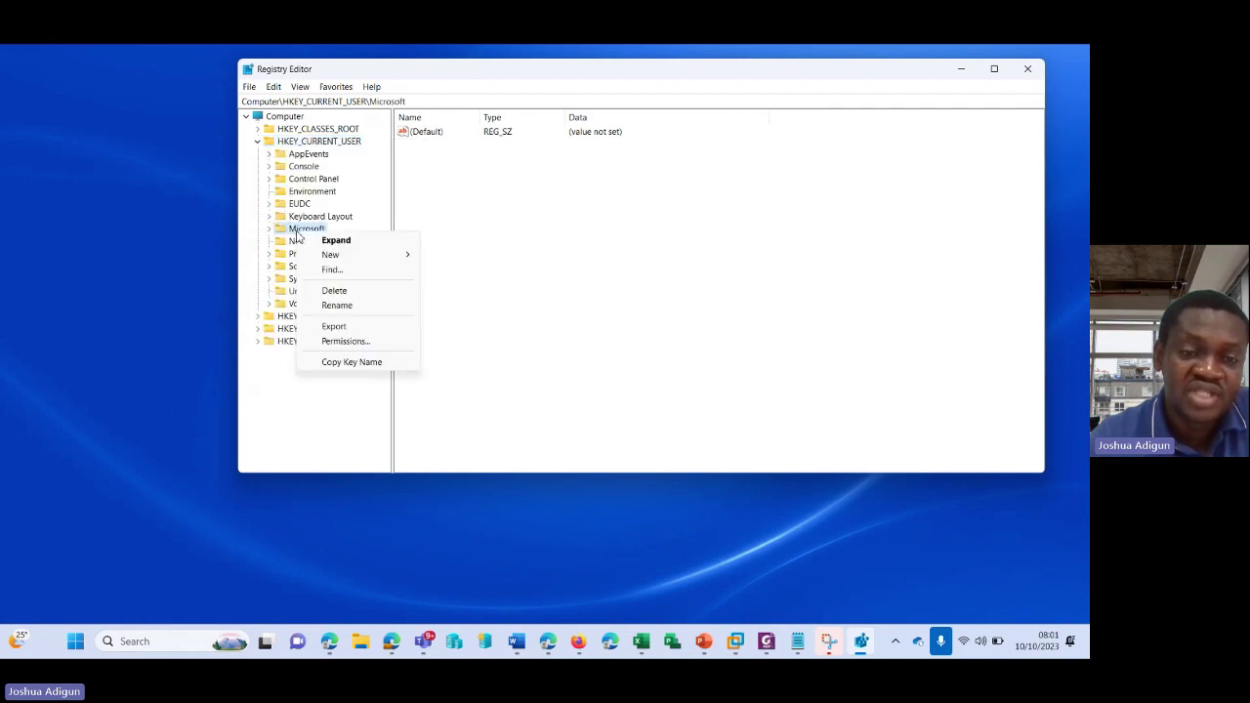
pyautogui.click(252, 263)
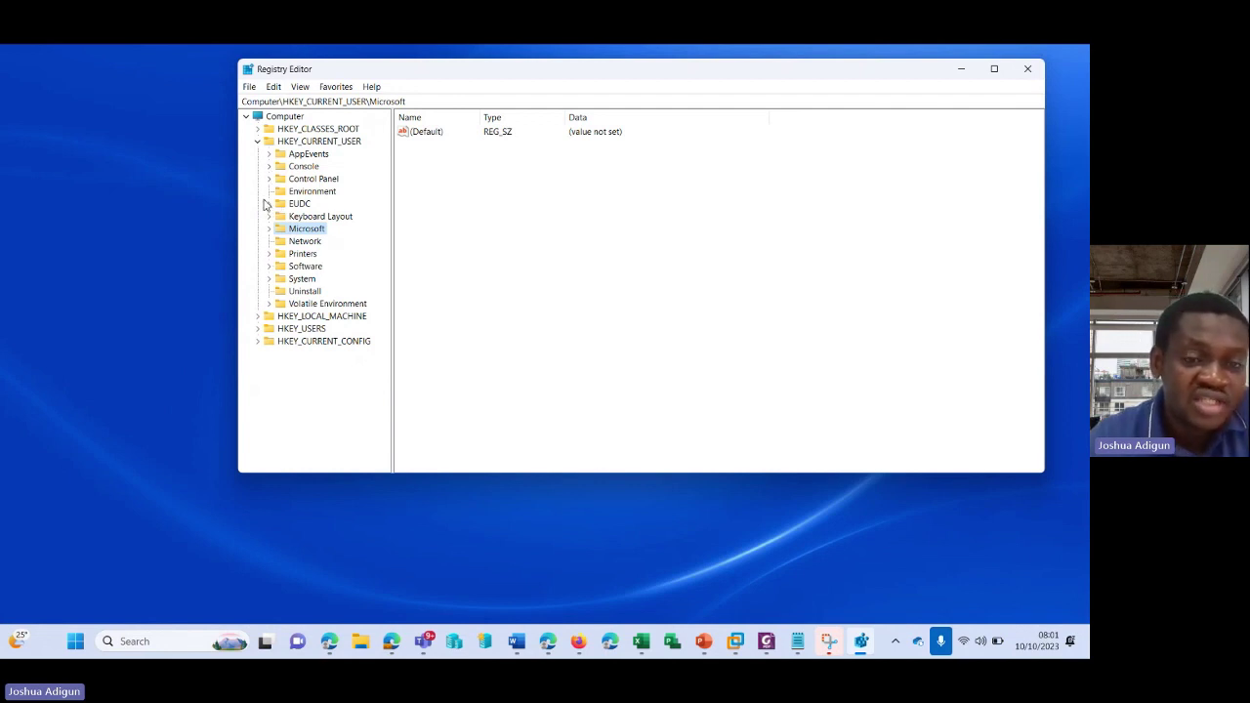
pyautogui.click(268, 267)
pyautogui.scroll(-8, 268, 271)
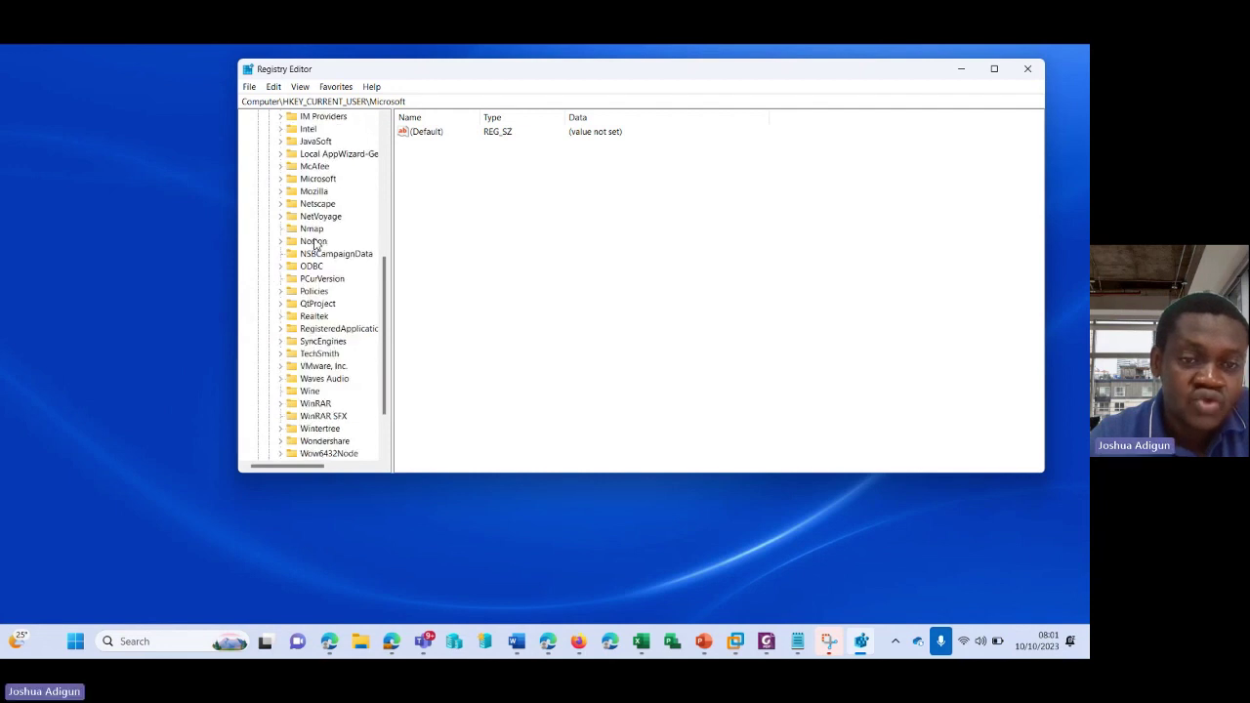
pyautogui.click(281, 179)
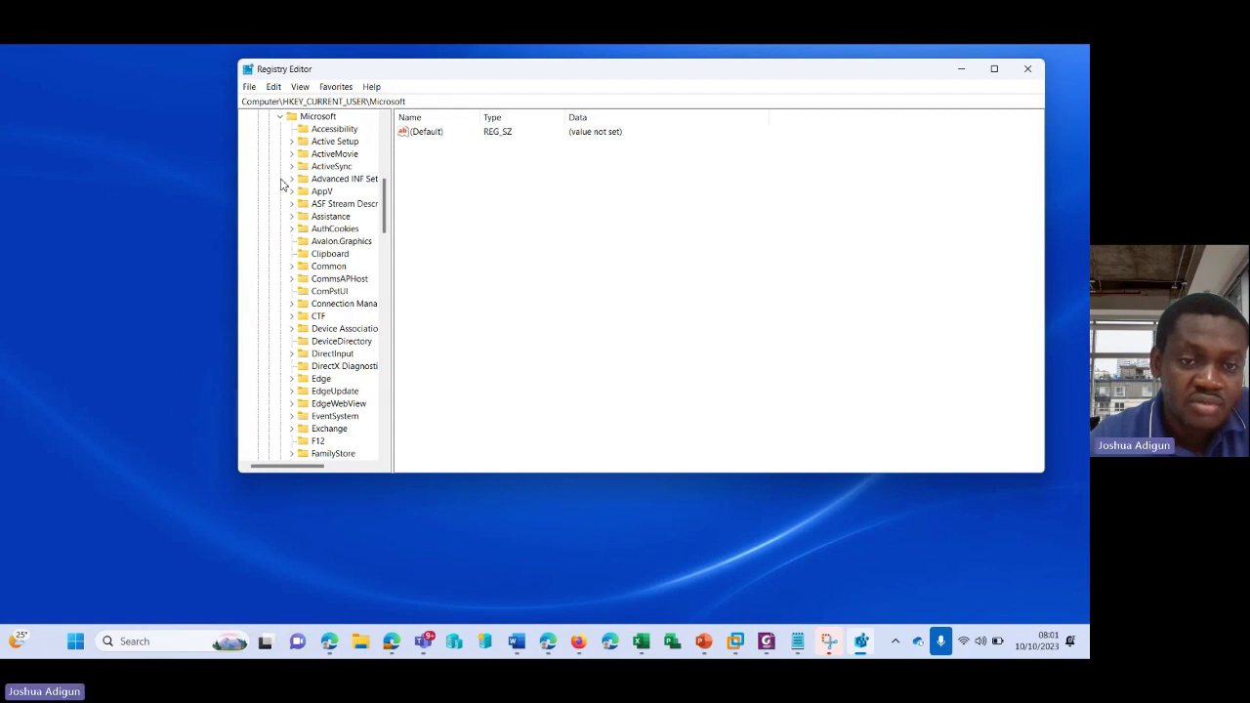
pyautogui.click(280, 116)
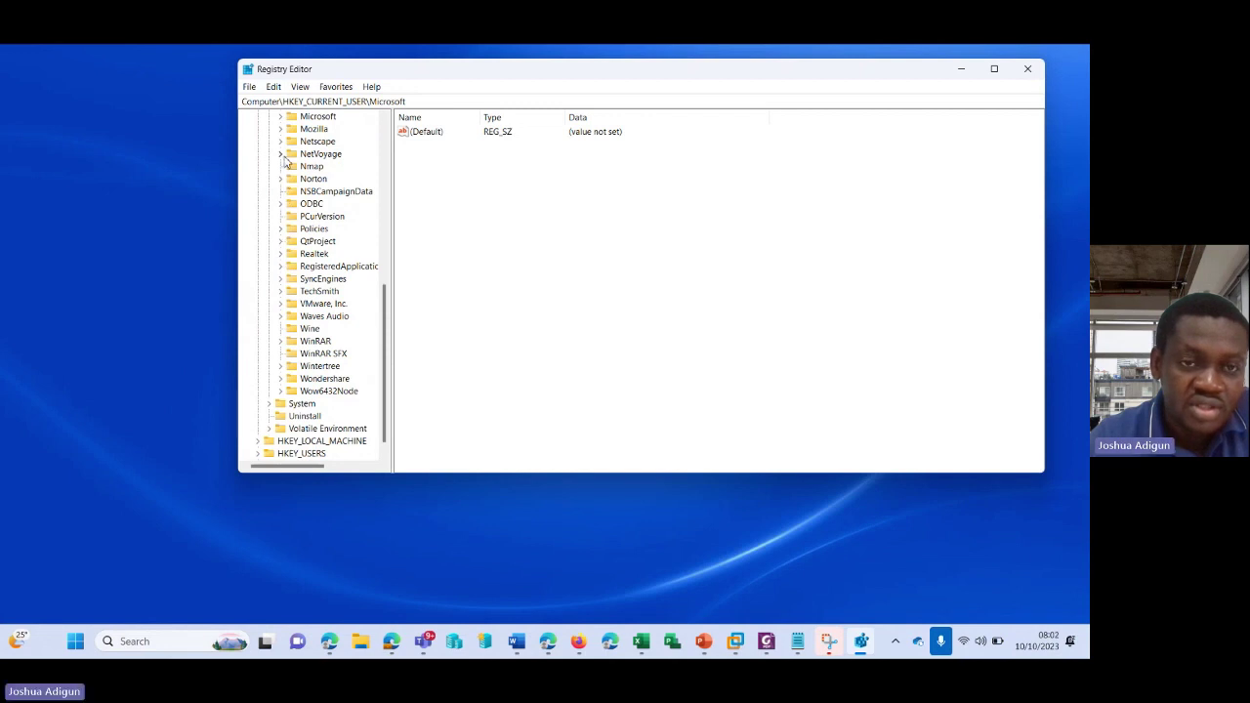
pyautogui.click(280, 116)
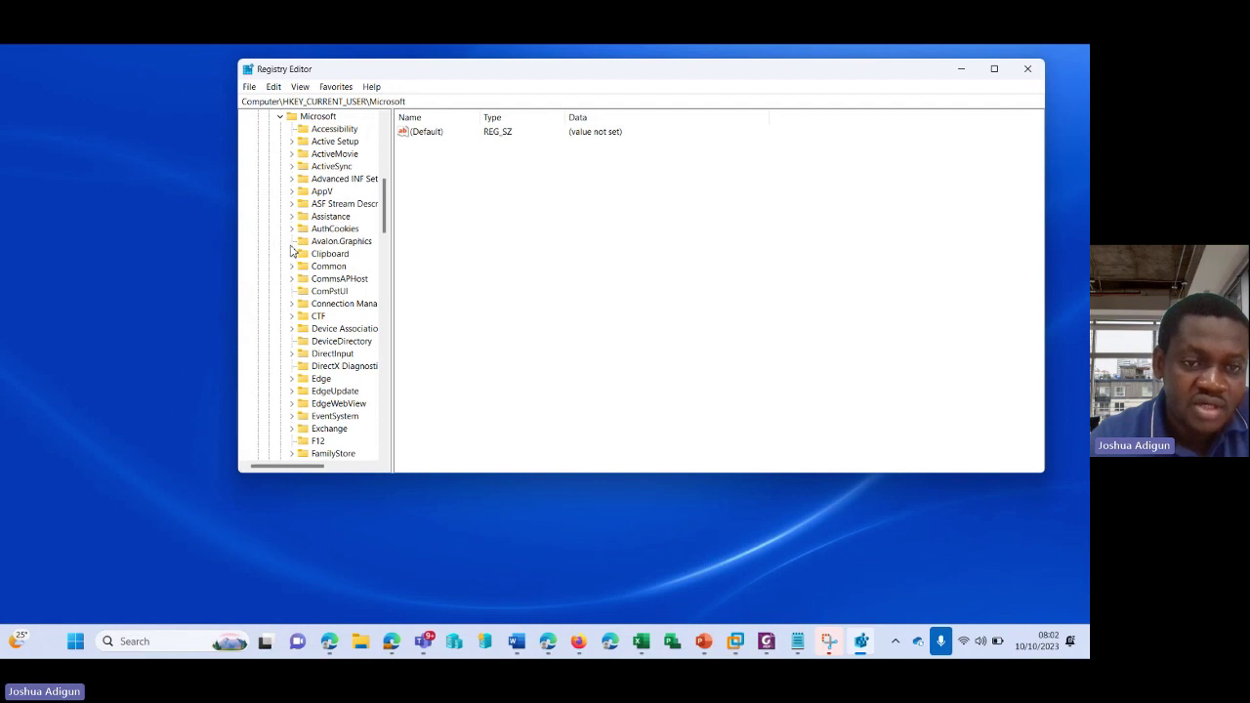
pyautogui.scroll(-9, 291, 252)
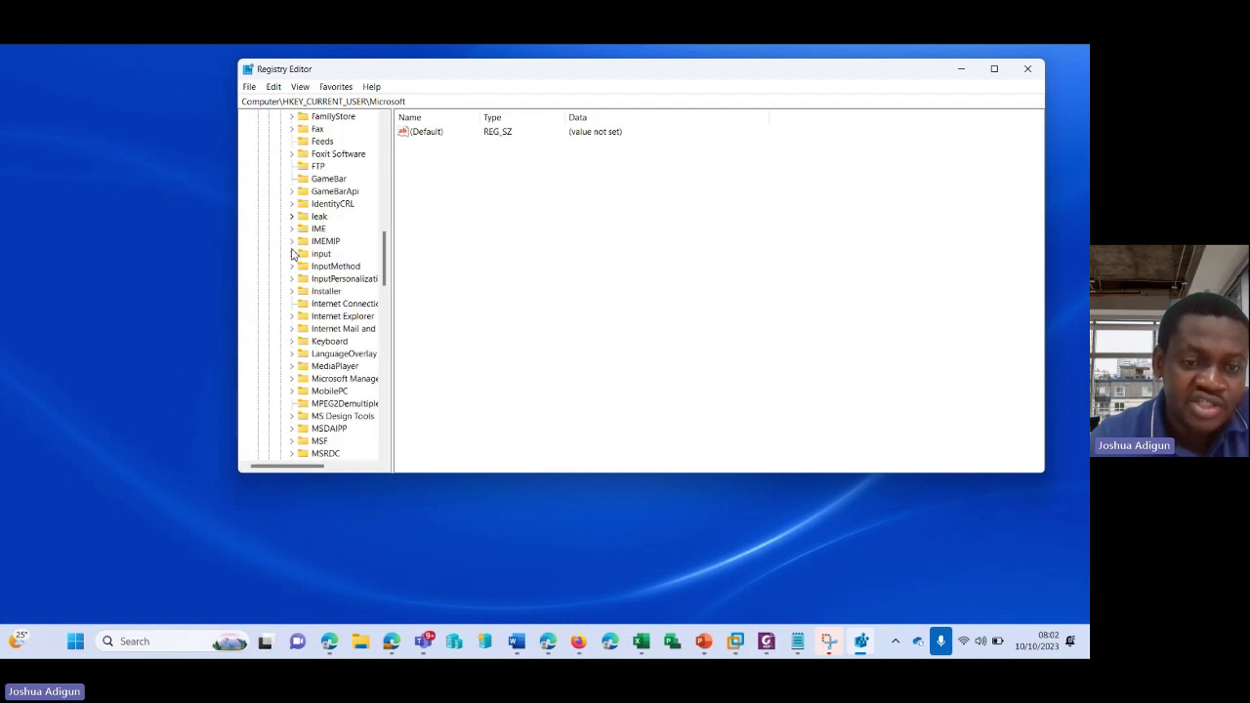
pyautogui.scroll(-4, 293, 254)
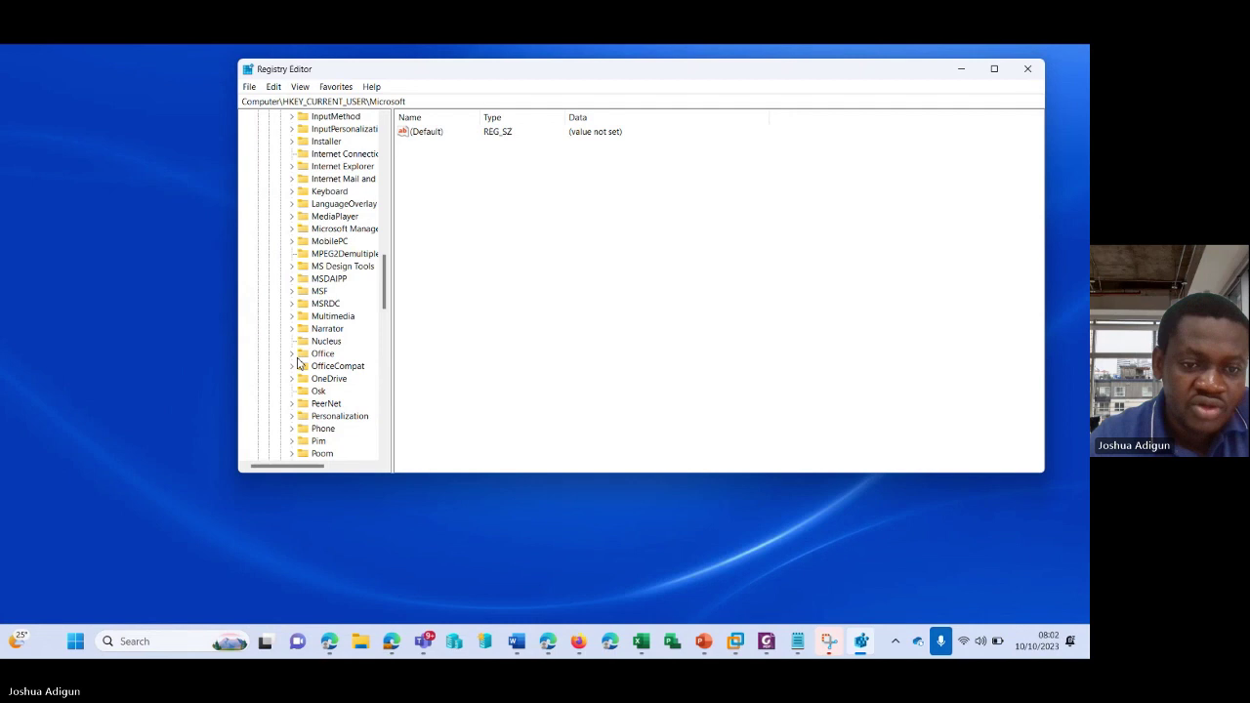
# Expand Office > 16.0 and select Common to list values like ActiveDictationLanguage and UI Theme.
pyautogui.click(292, 354)
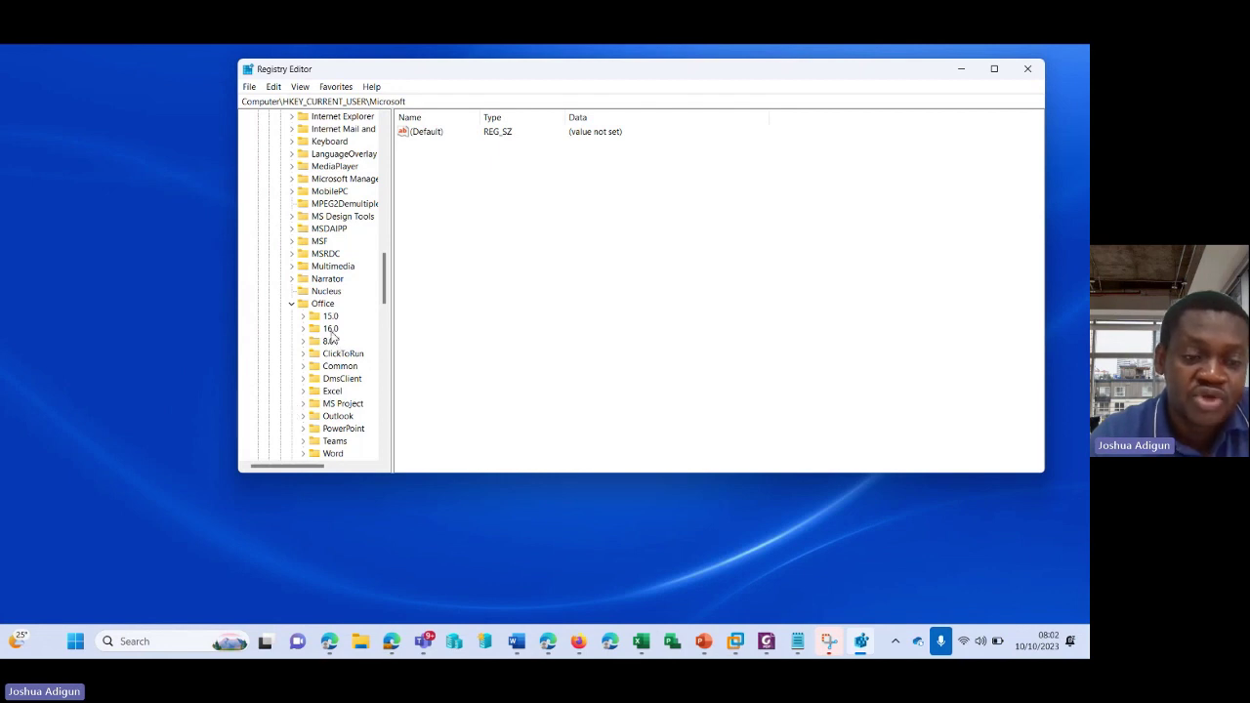
pyautogui.click(302, 330)
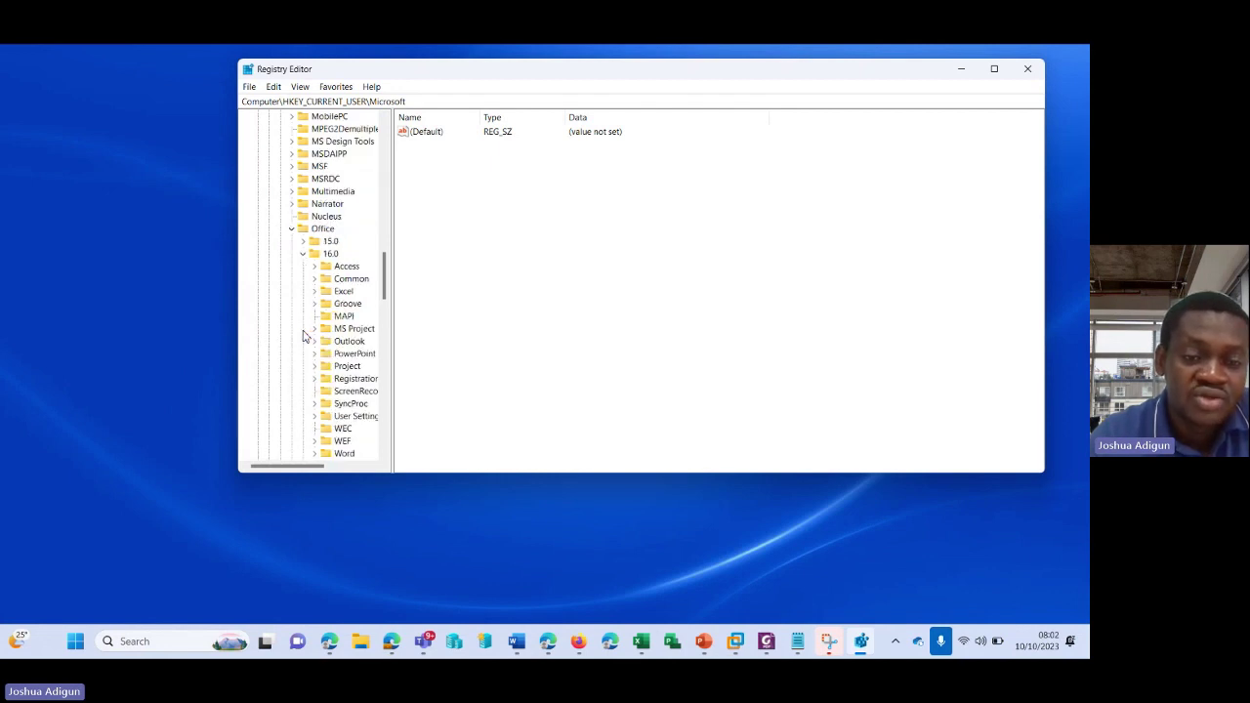
pyautogui.click(315, 279)
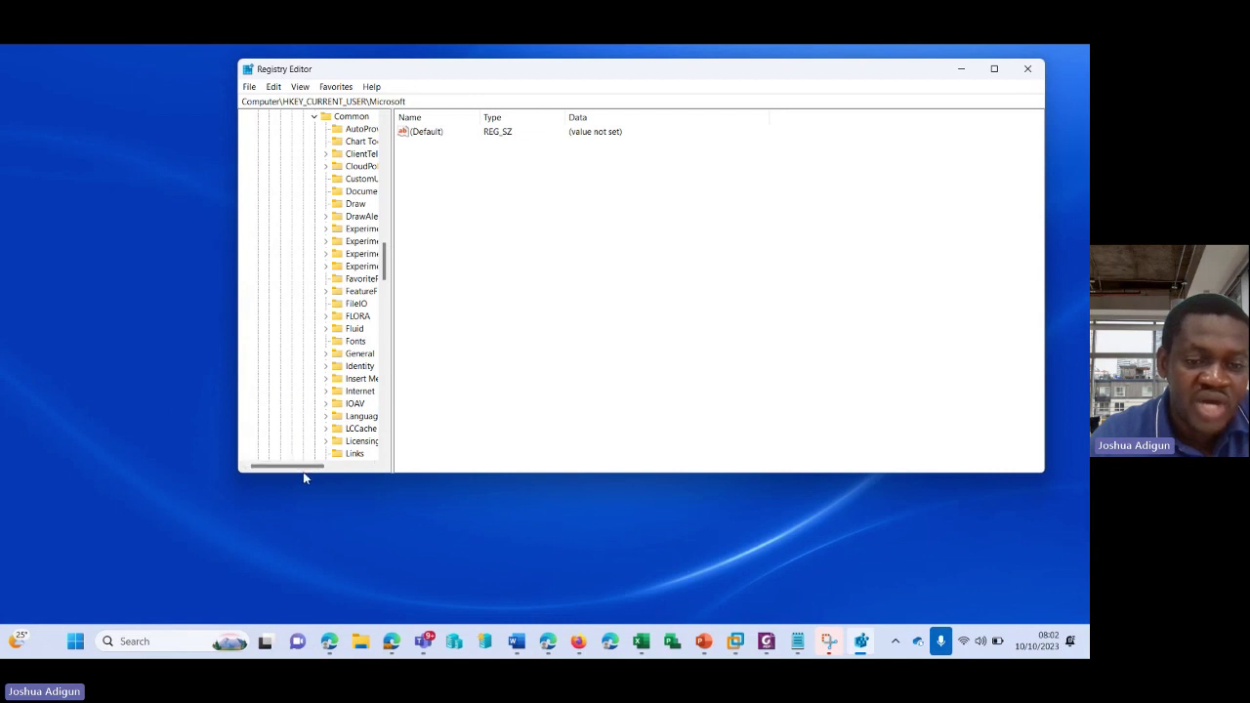
pyautogui.scroll(1, 331, 166)
pyautogui.click(351, 154)
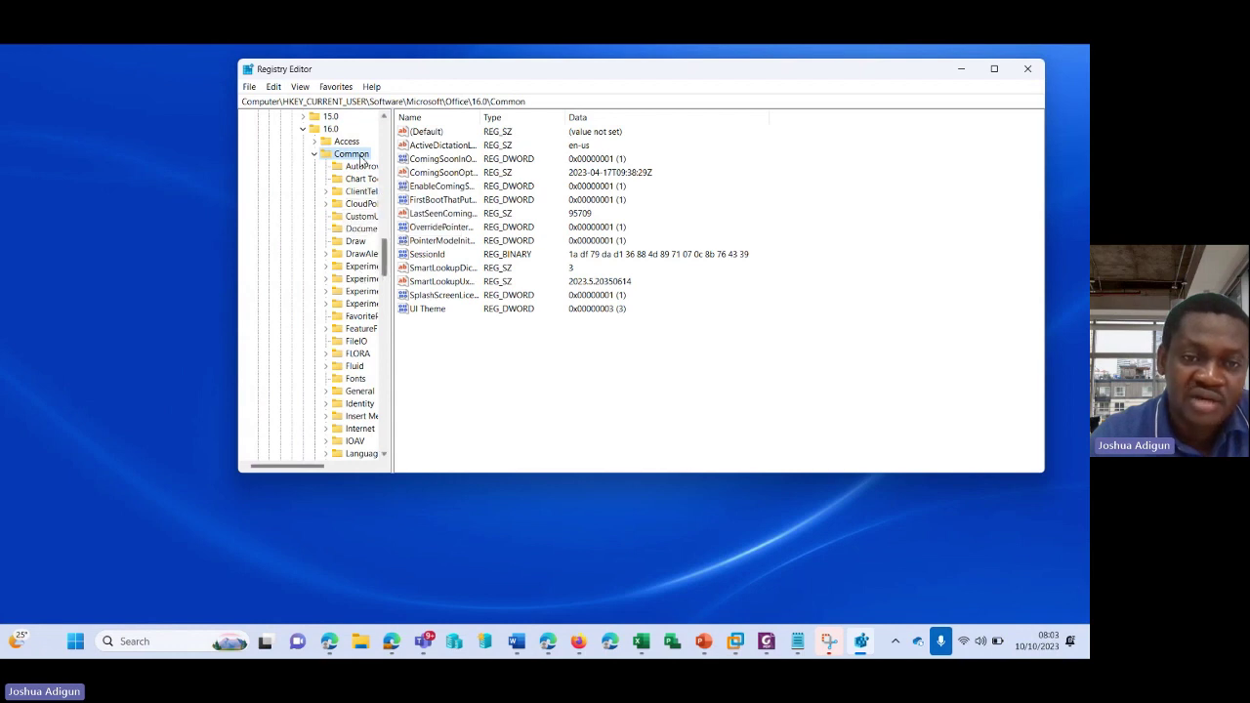
pyautogui.rightClick(354, 157)
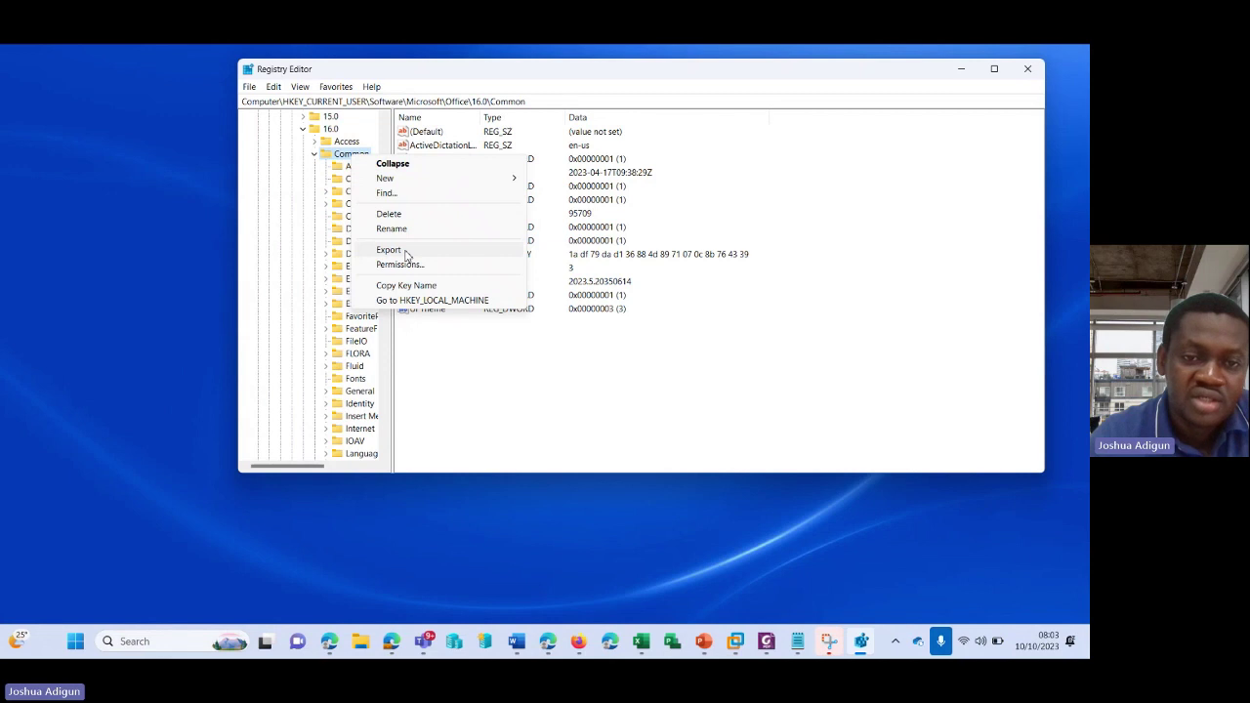
pyautogui.click(441, 402)
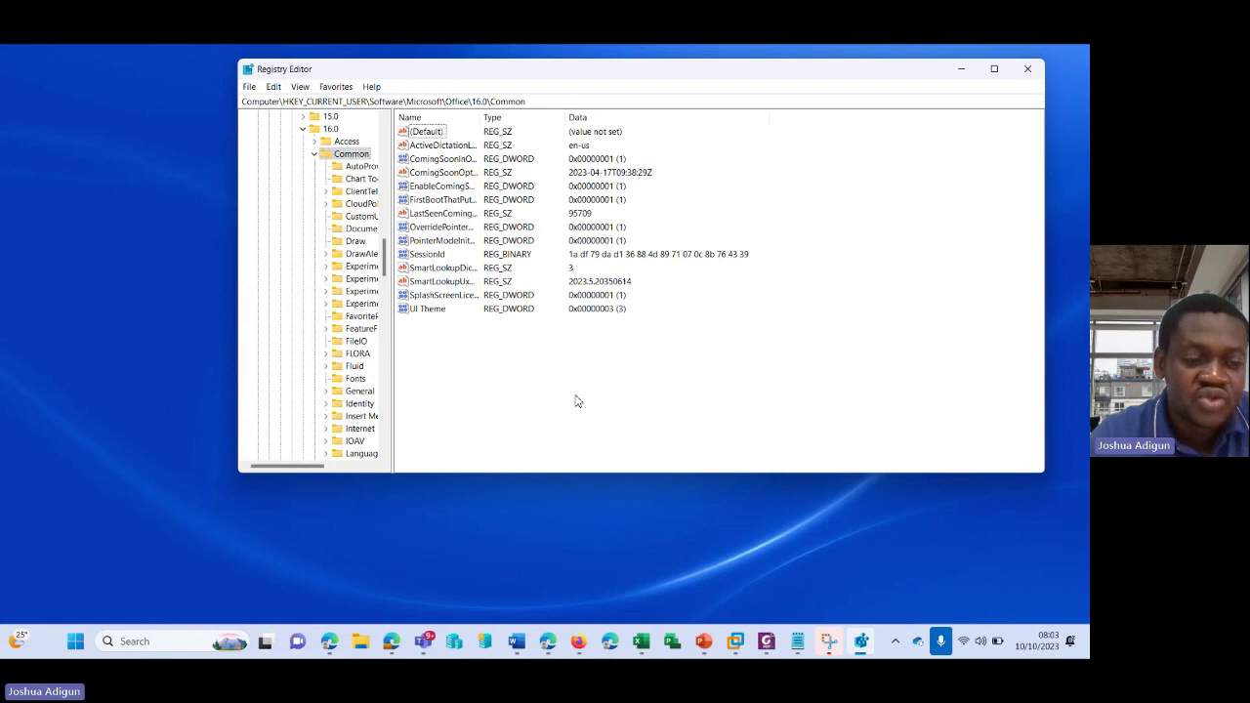
# Add a new DWORD (32-bit) value named DisableHyperlinkWarning to the Common key.
pyautogui.rightClick(440, 354)
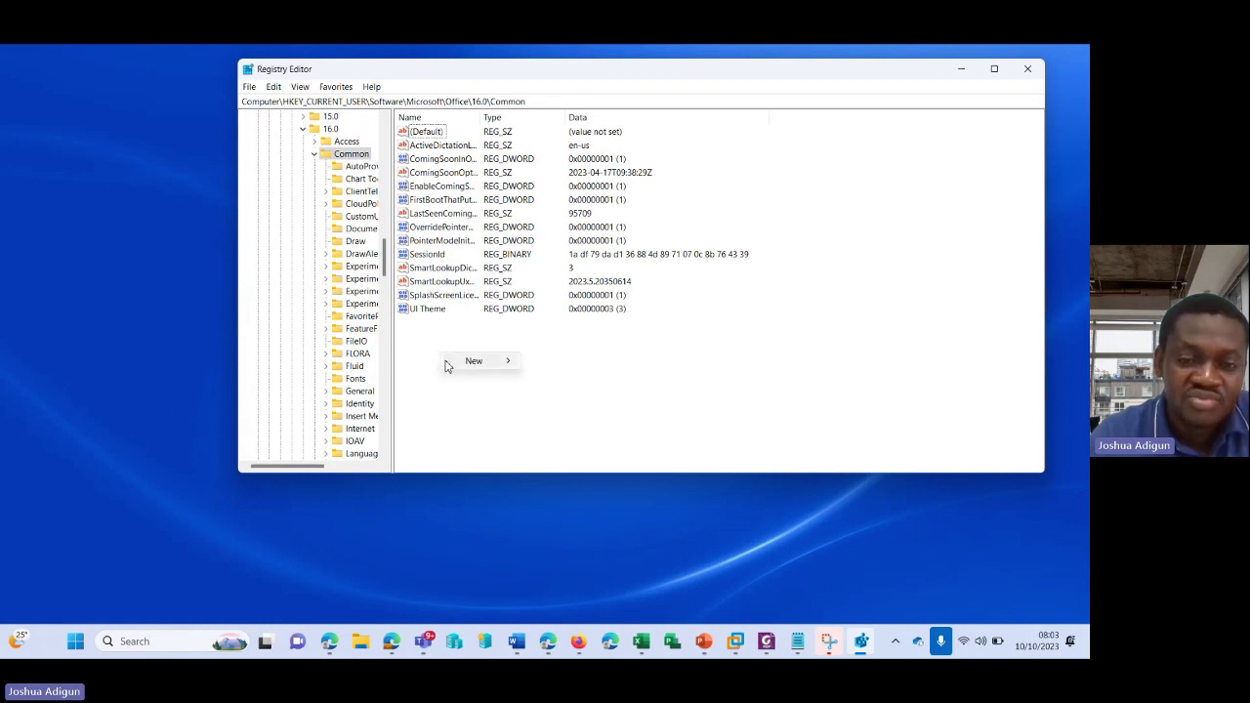
pyautogui.moveTo(473, 366)
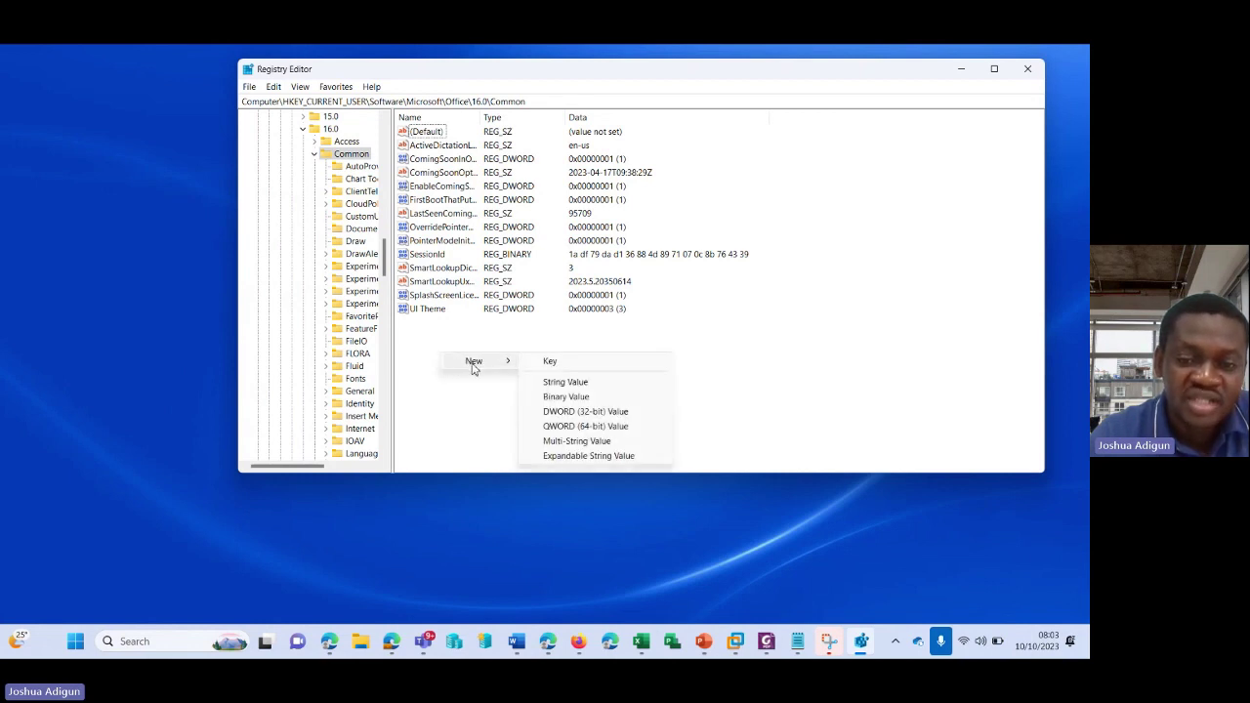
pyautogui.click(571, 414)
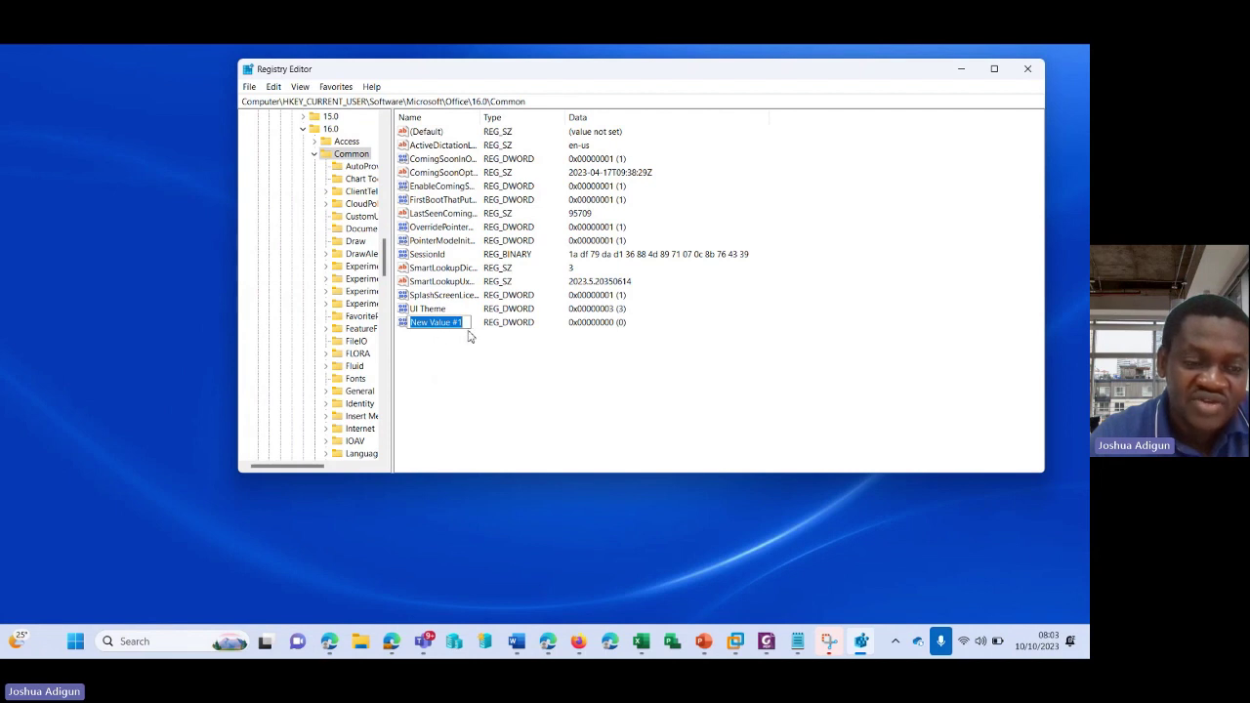
pyautogui.write('Di')
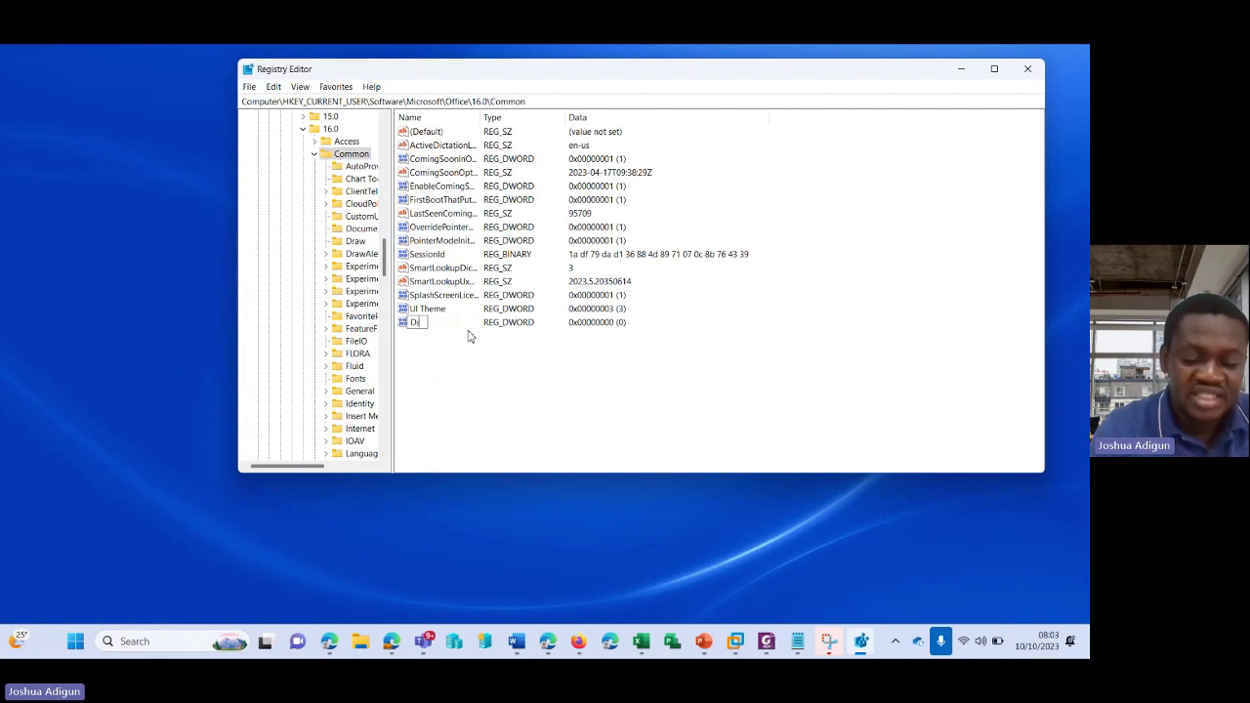
pyautogui.write('sable')
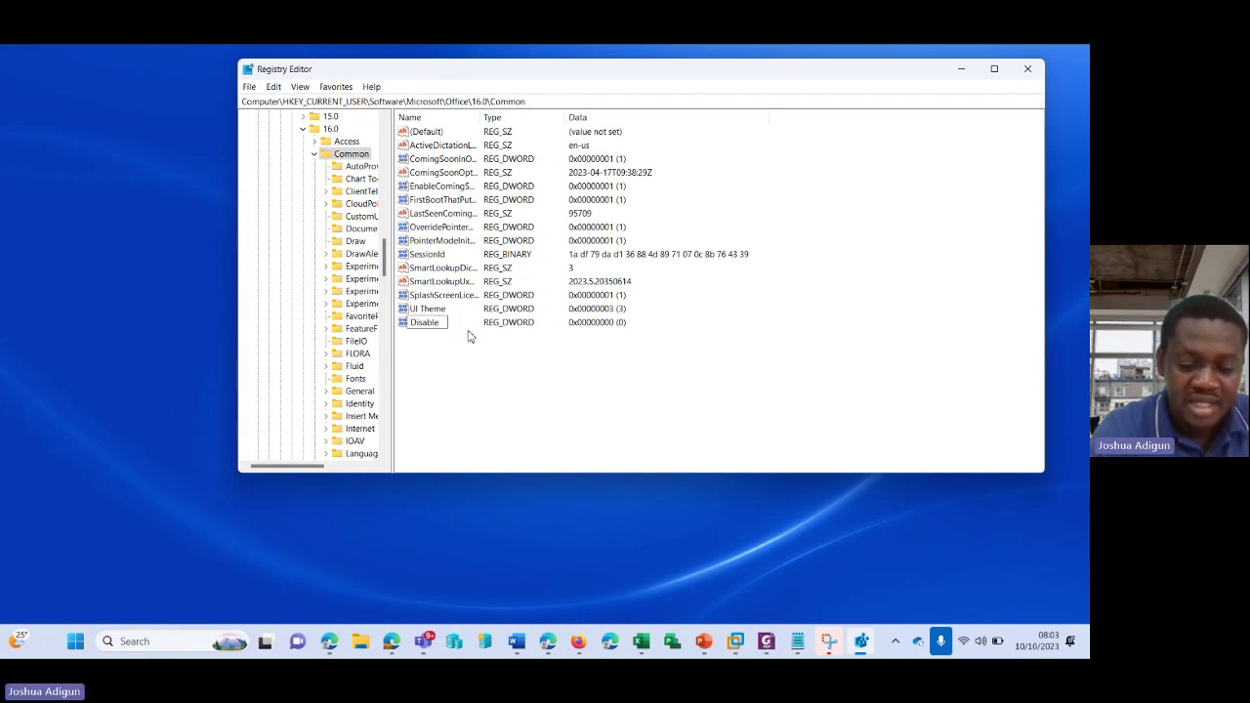
pyautogui.write('Hyperl')
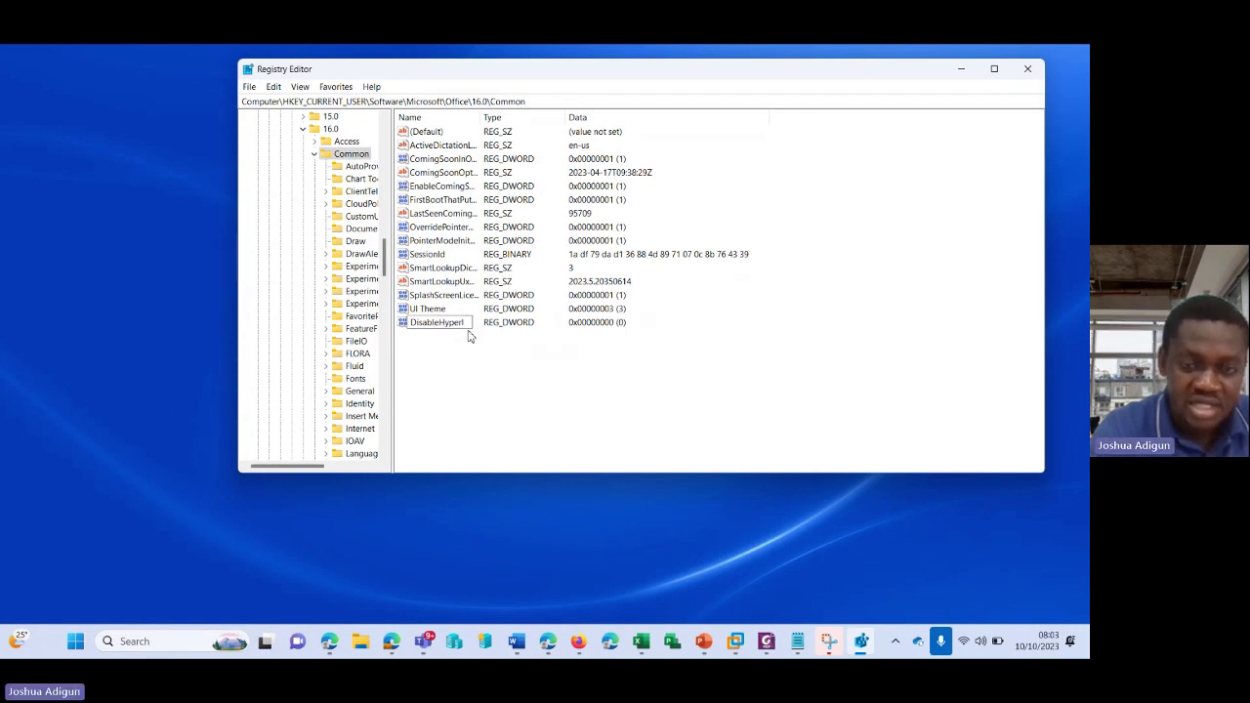
pyautogui.write('inkW')
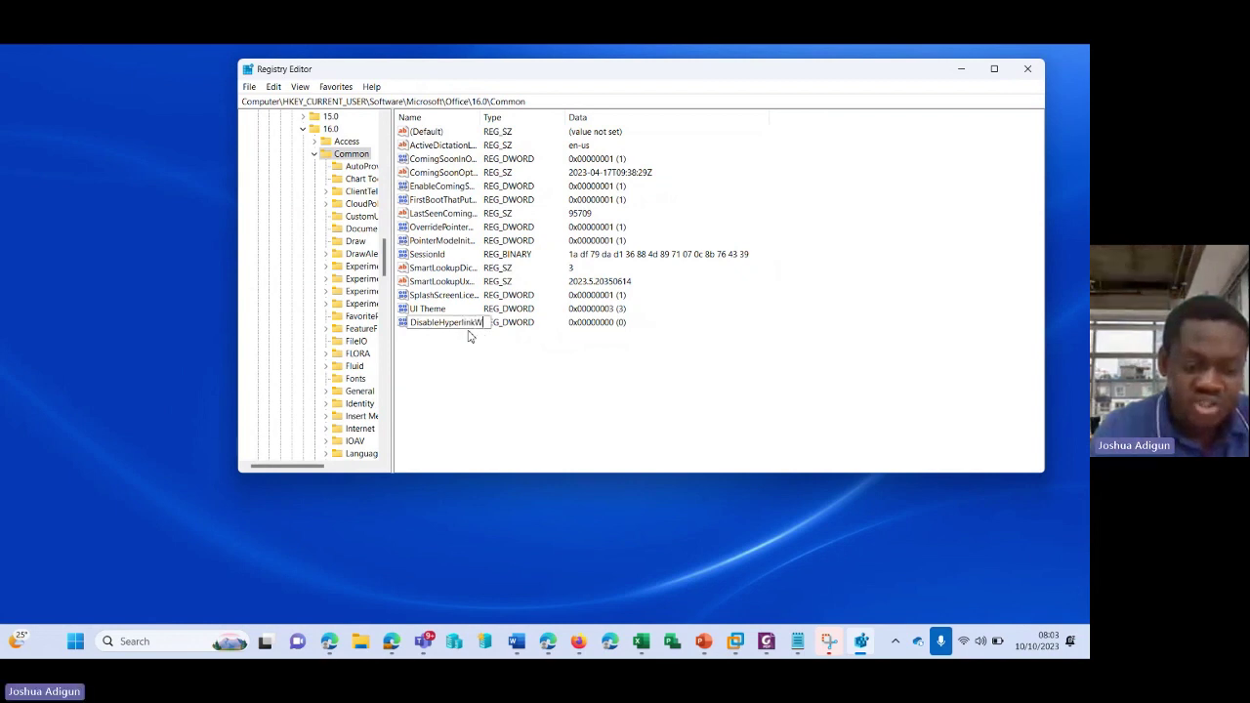
pyautogui.write('arning')
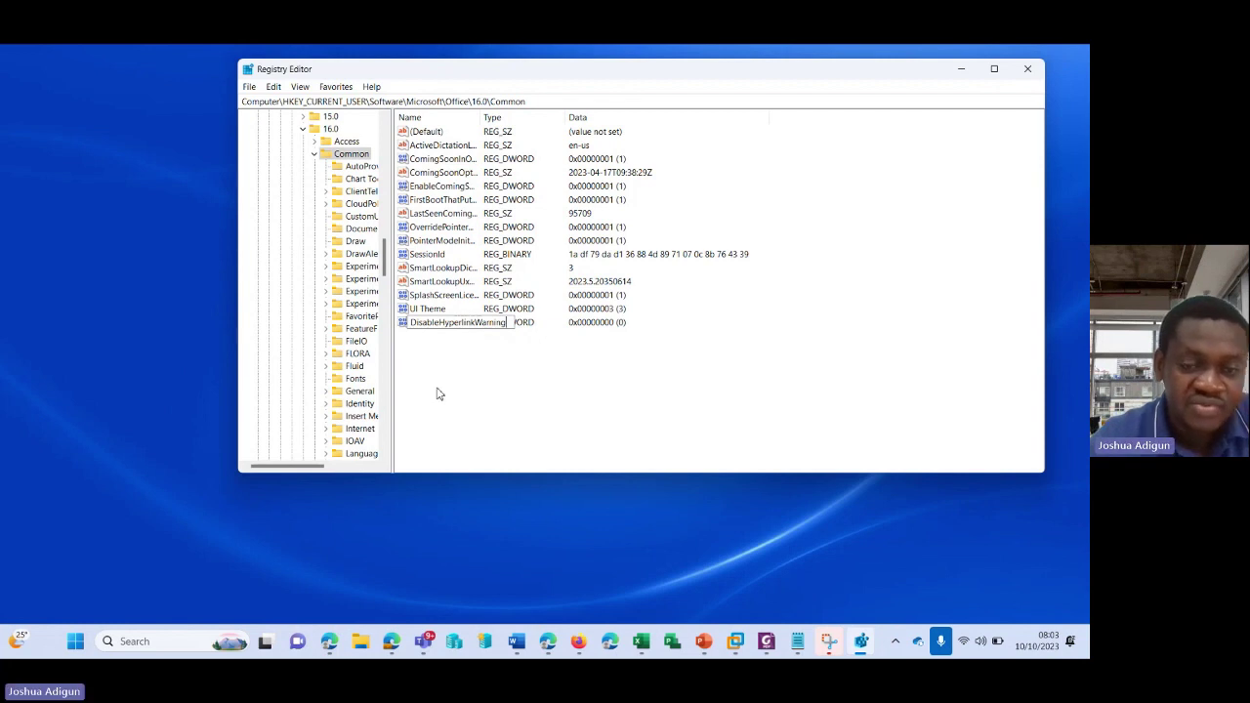
# Confirm the DisableHyperlinkWarning name and set its value data to 1.
pyautogui.press('Return')
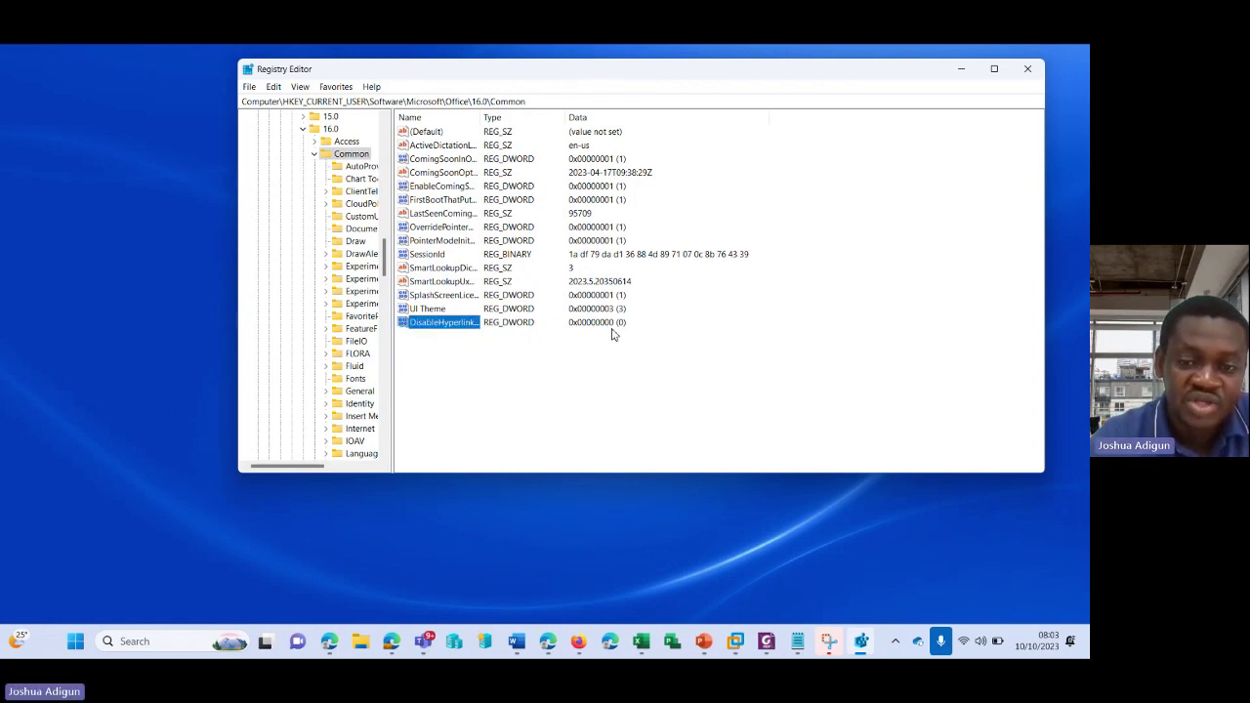
pyautogui.rightClick(439, 328)
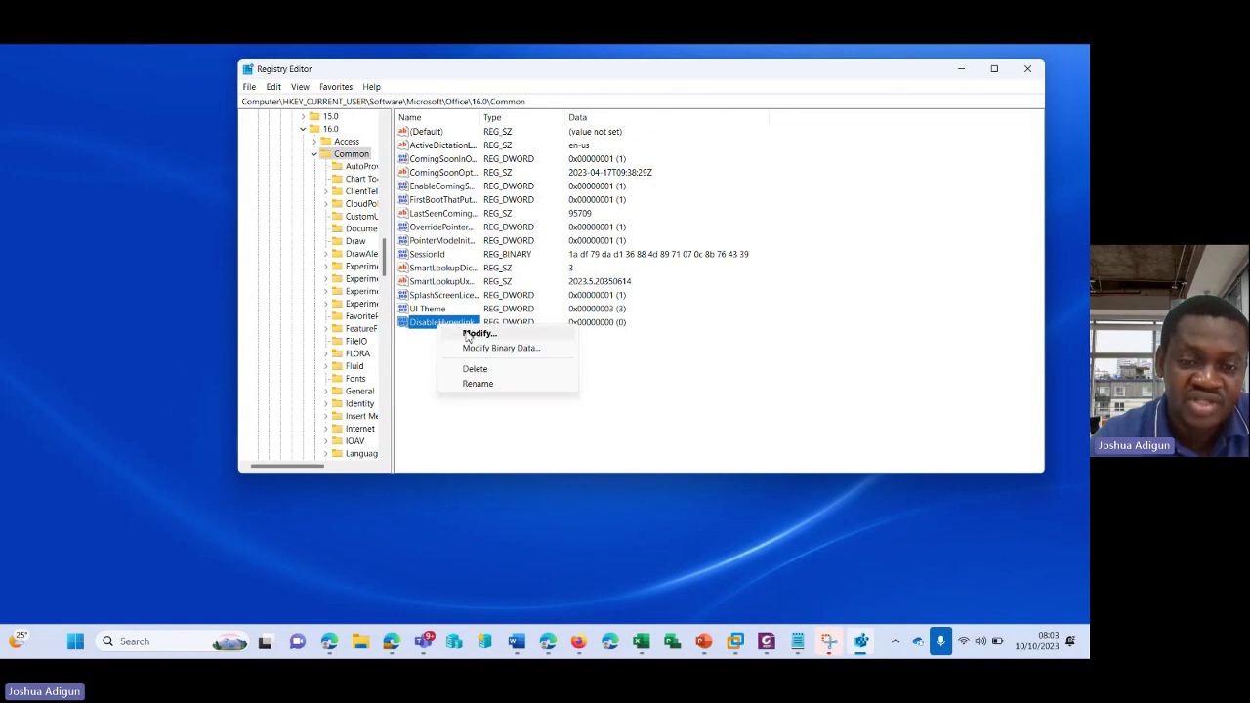
pyautogui.click(478, 333)
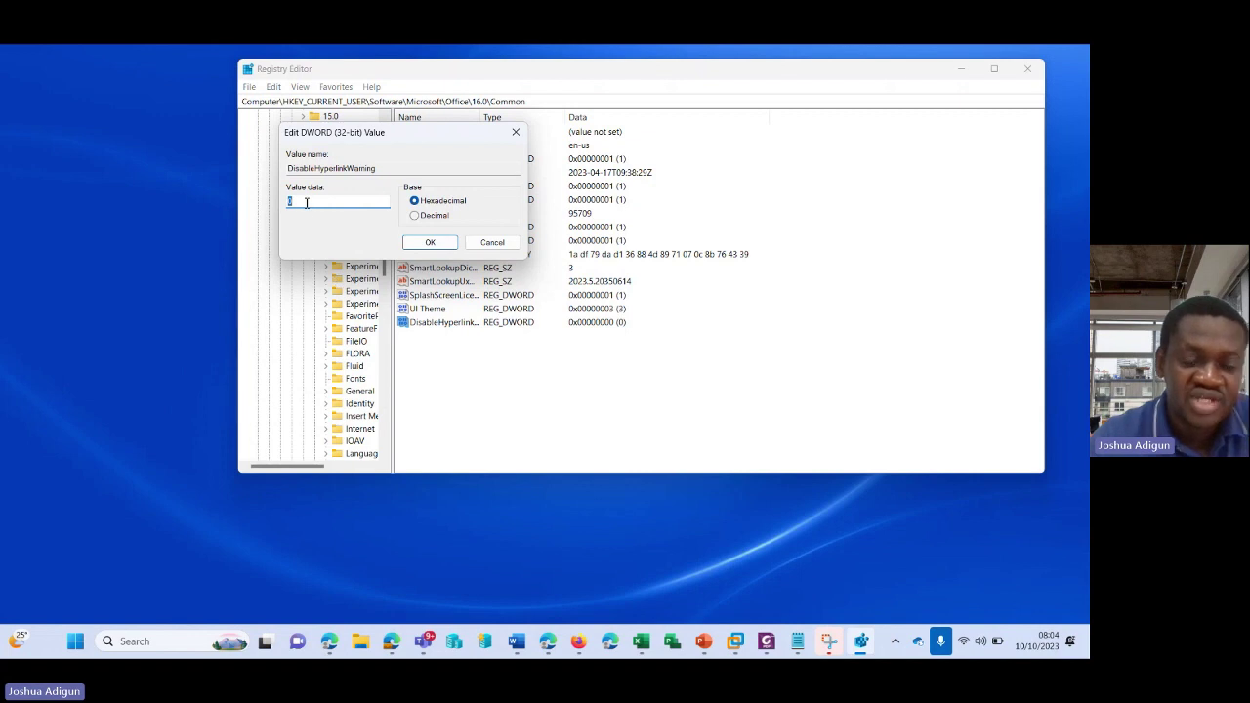
pyautogui.click(428, 243)
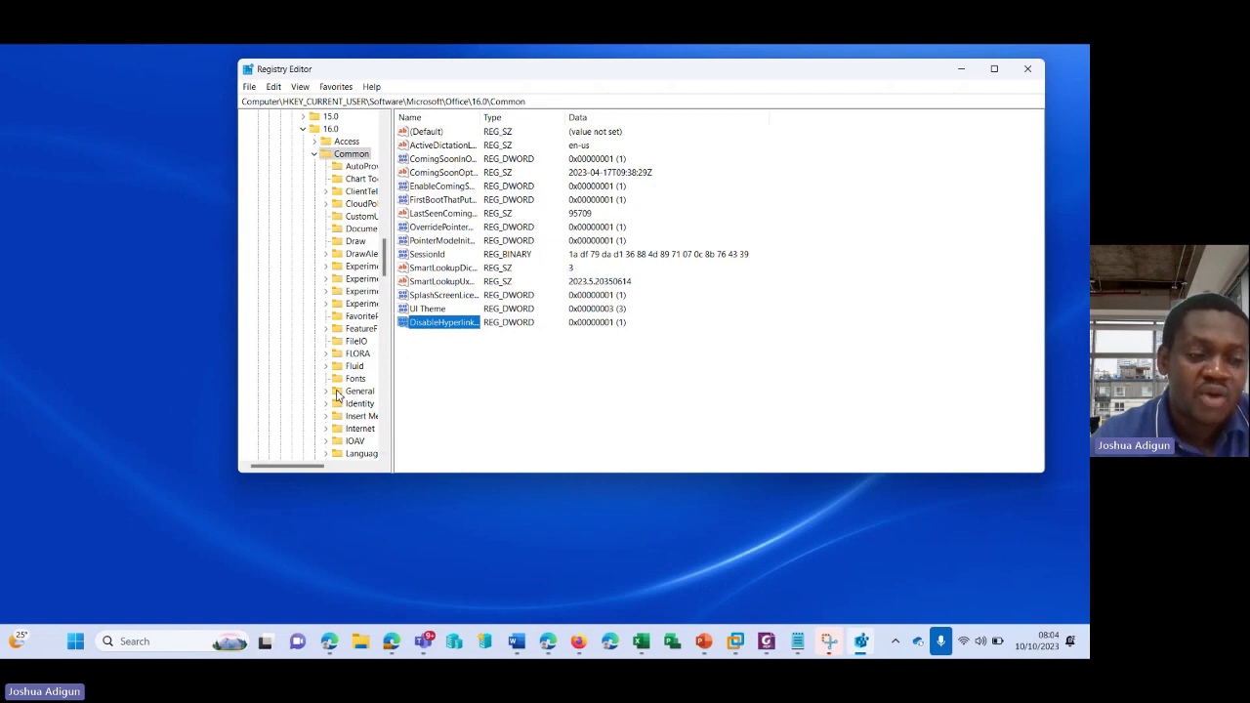
# Delete the DisableHyperlinkWarning value from the Common key.
pyautogui.rightClick(444, 325)
pyautogui.click(479, 368)
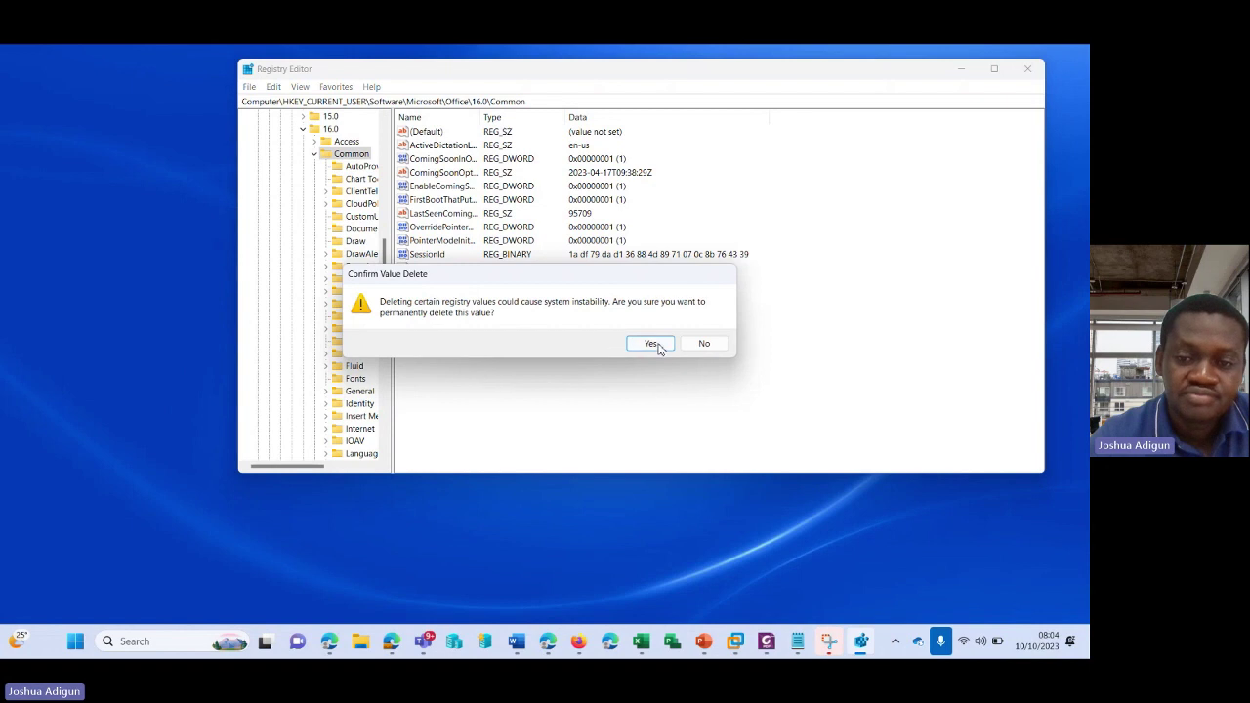
pyautogui.click(651, 344)
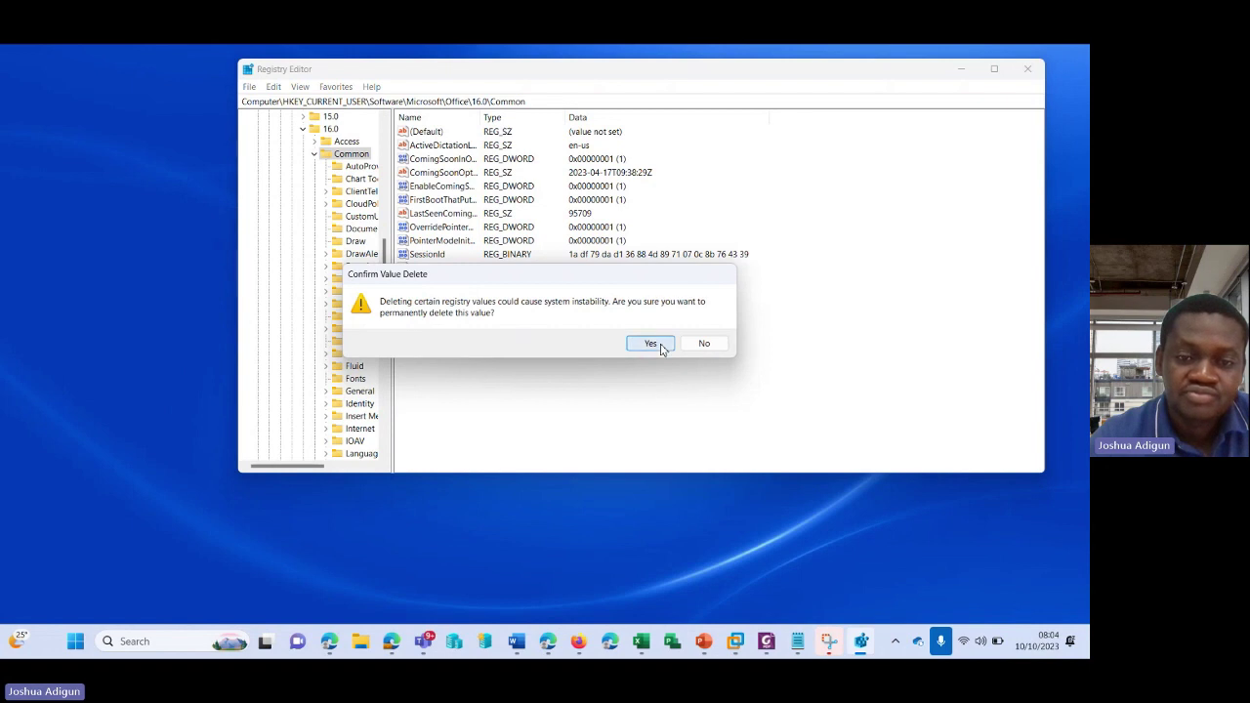
# Collapse the Common, 16.0 and Office keys and scroll through the registry tree.
pyautogui.click(314, 155)
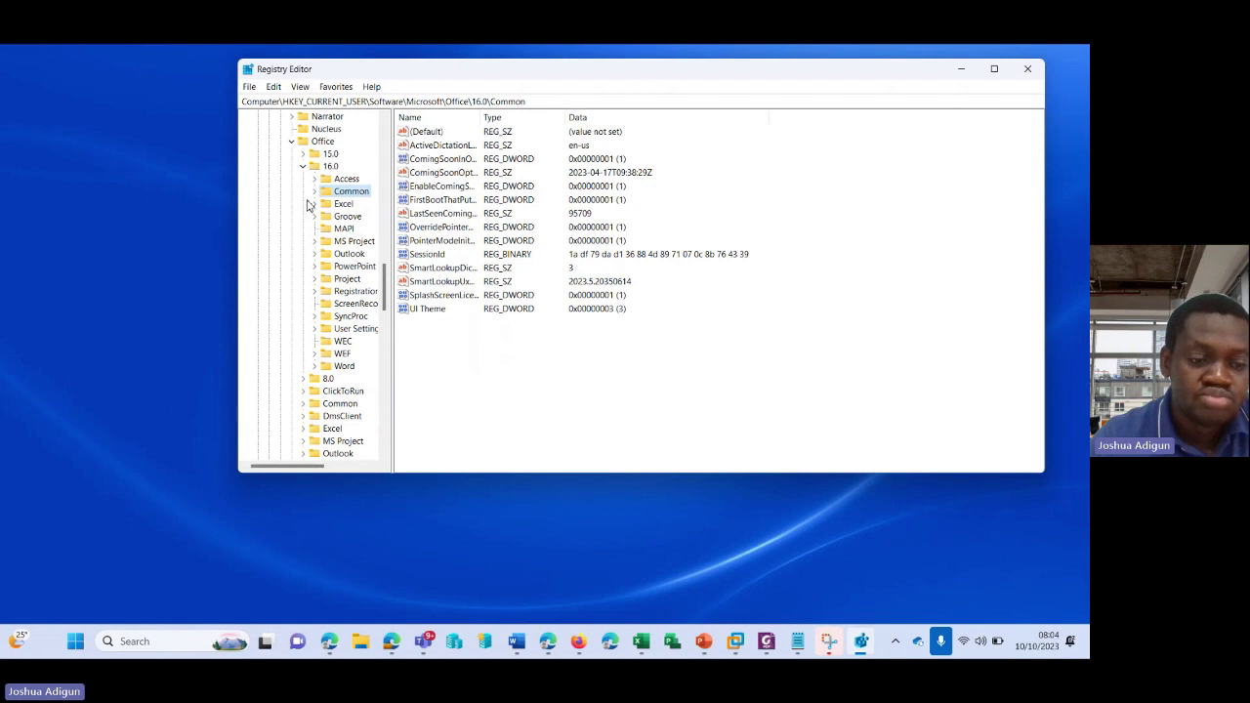
pyautogui.click(303, 167)
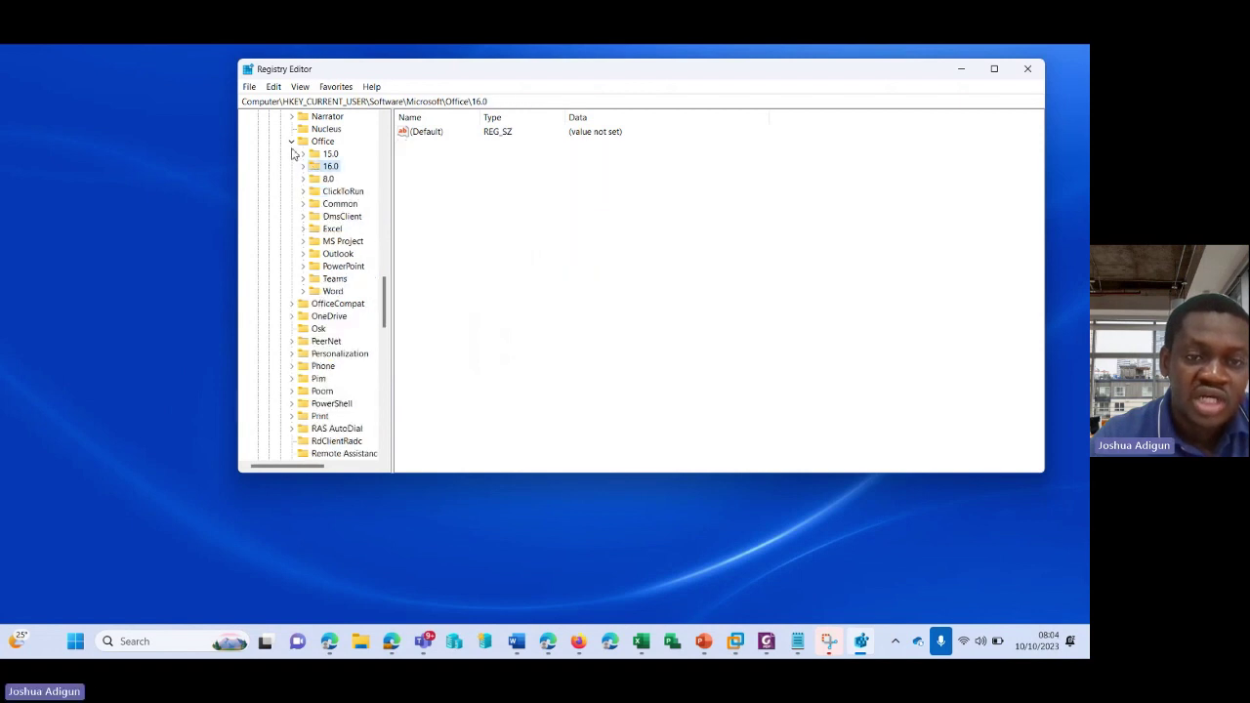
pyautogui.click(291, 141)
pyautogui.scroll(10, 310, 185)
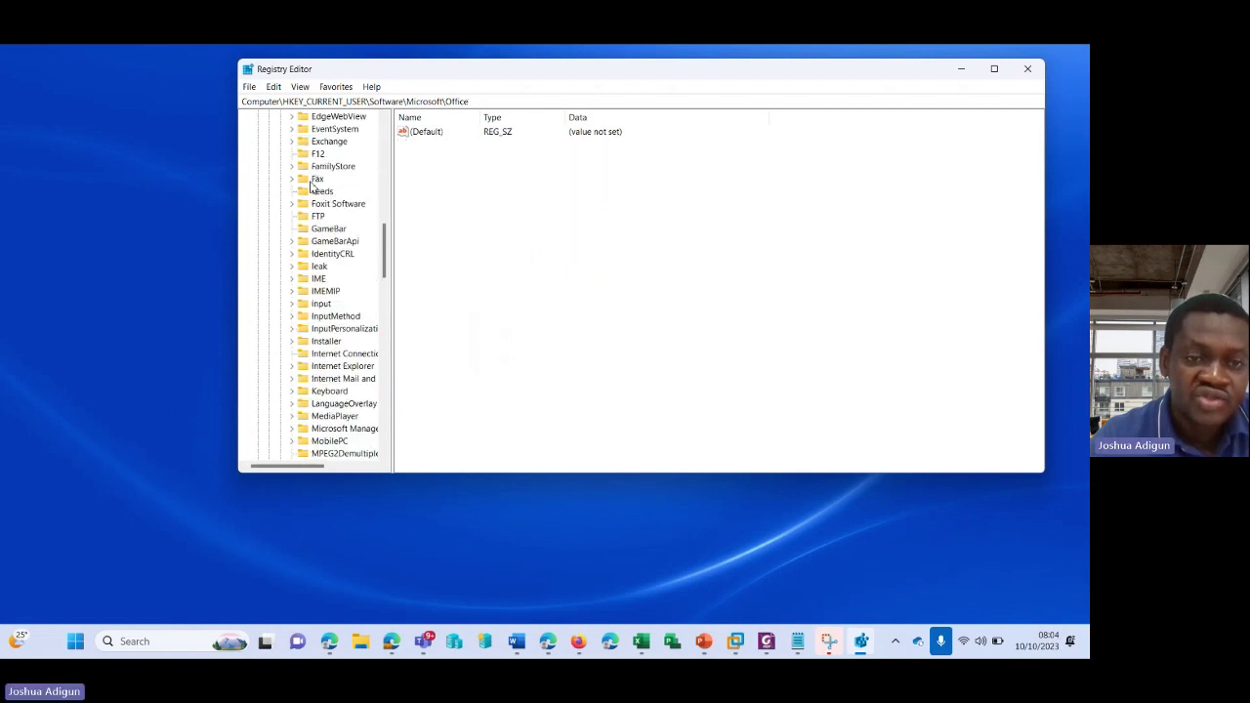
pyautogui.scroll(10, 311, 186)
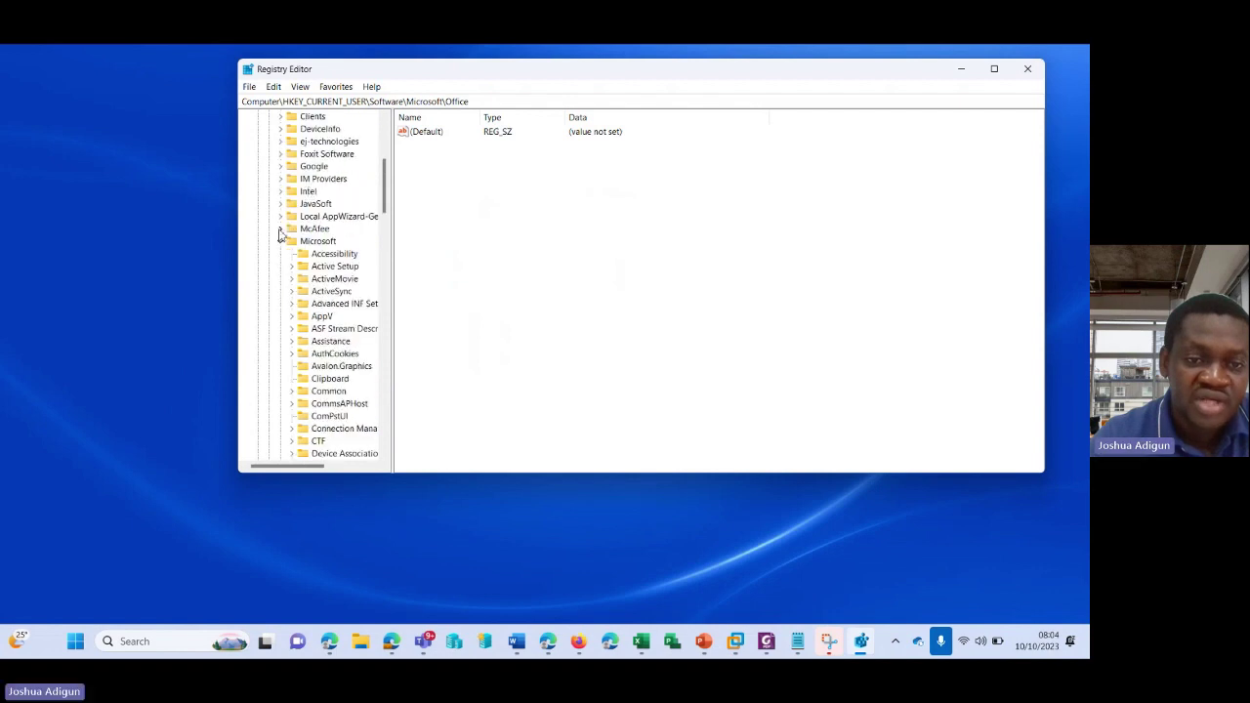
pyautogui.scroll(-1, 280, 233)
pyautogui.scroll(4, 280, 233)
pyautogui.scroll(-4, 281, 232)
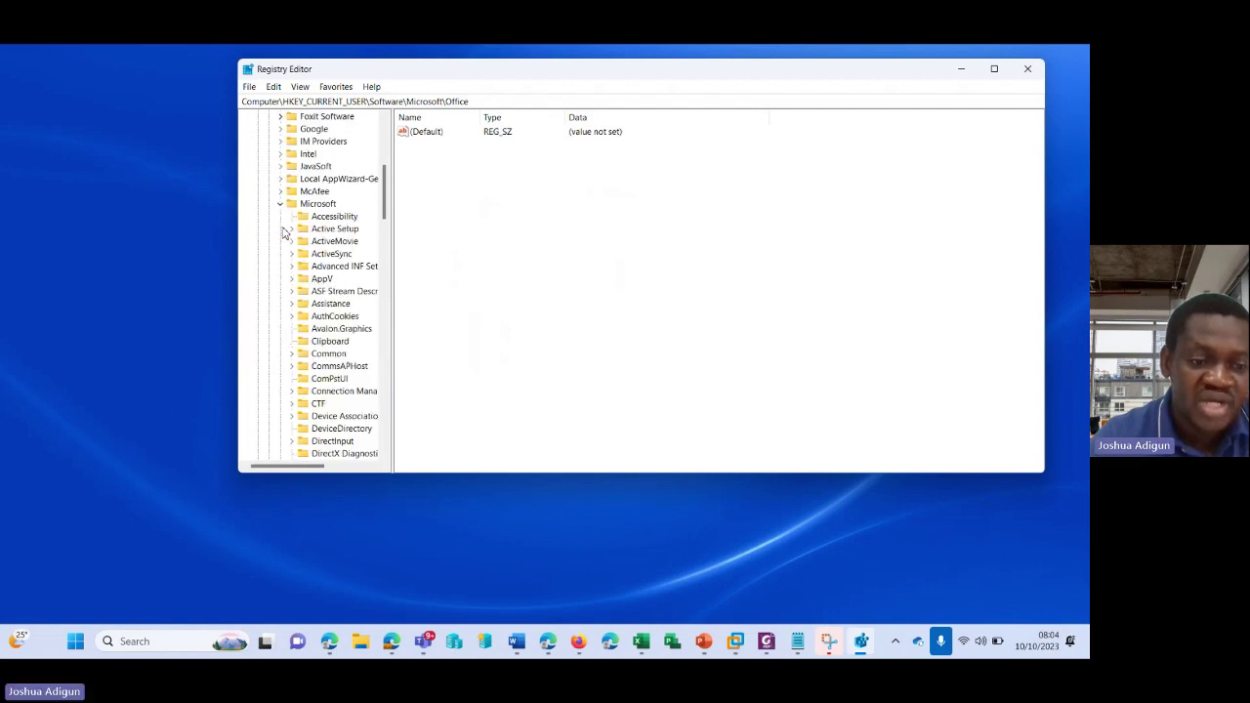
pyautogui.scroll(-8, 285, 234)
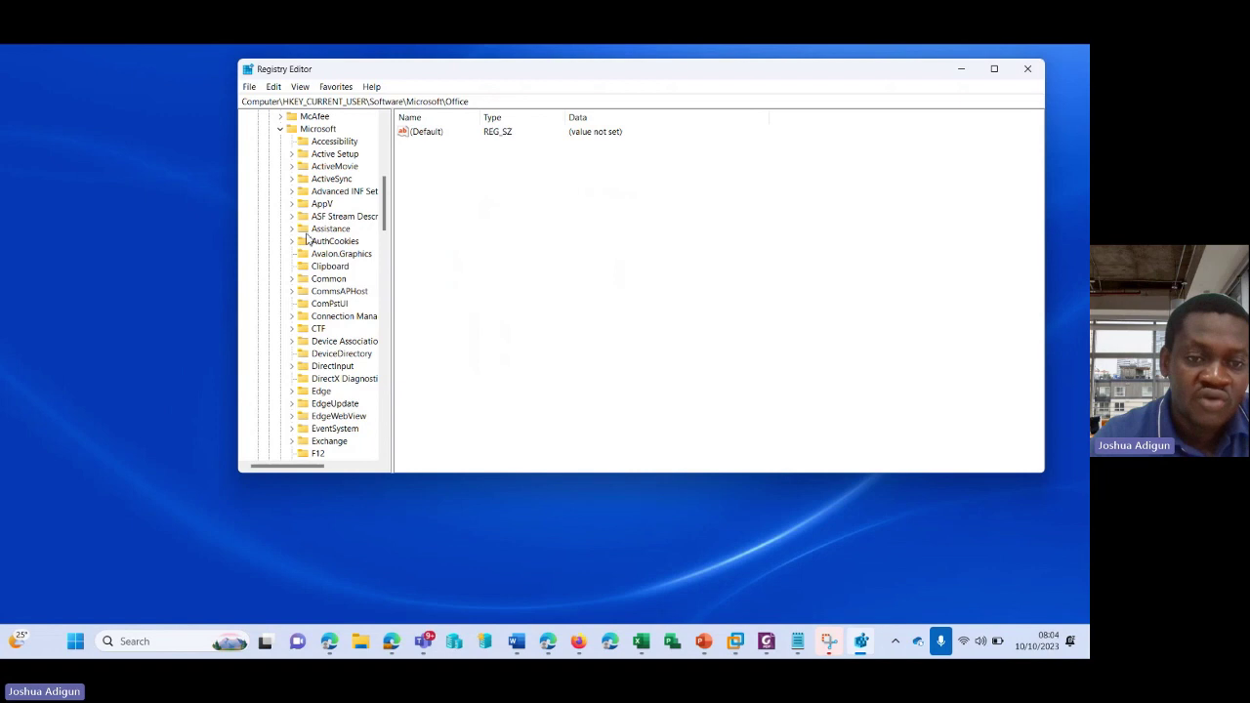
pyautogui.scroll(-8, 316, 249)
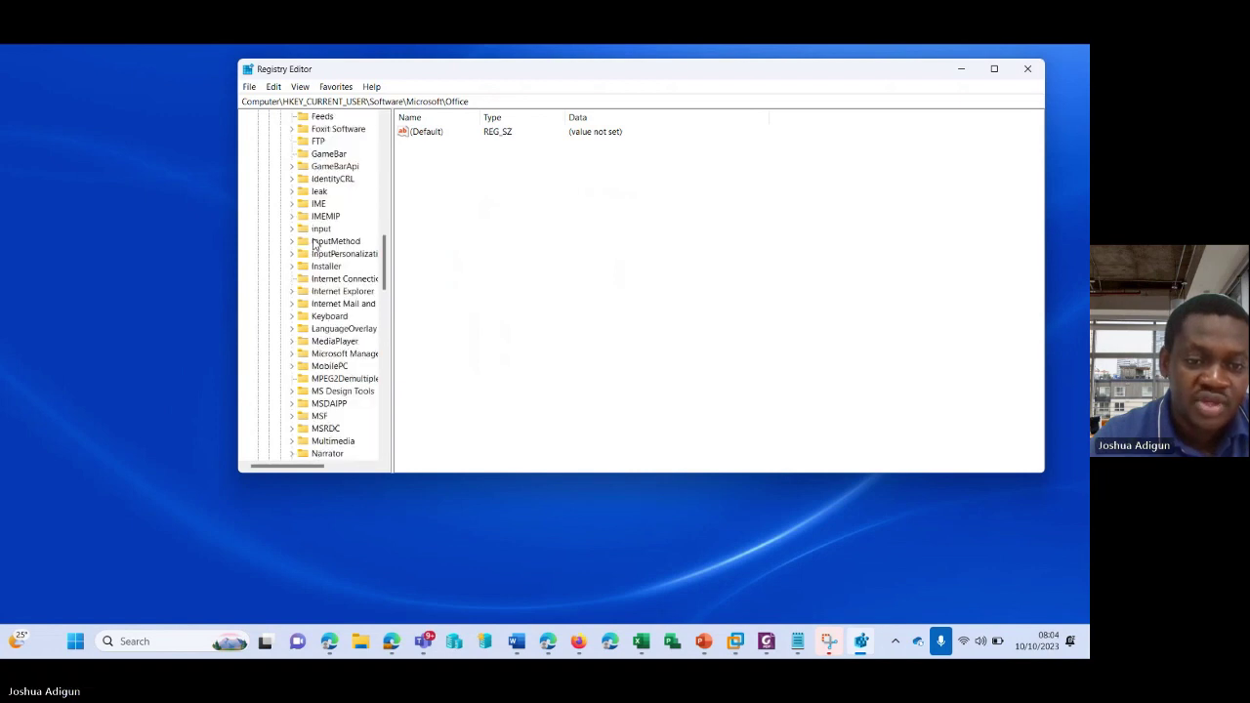
# Expand Office > 16.0 > Common and open the Security key.
pyautogui.click(291, 329)
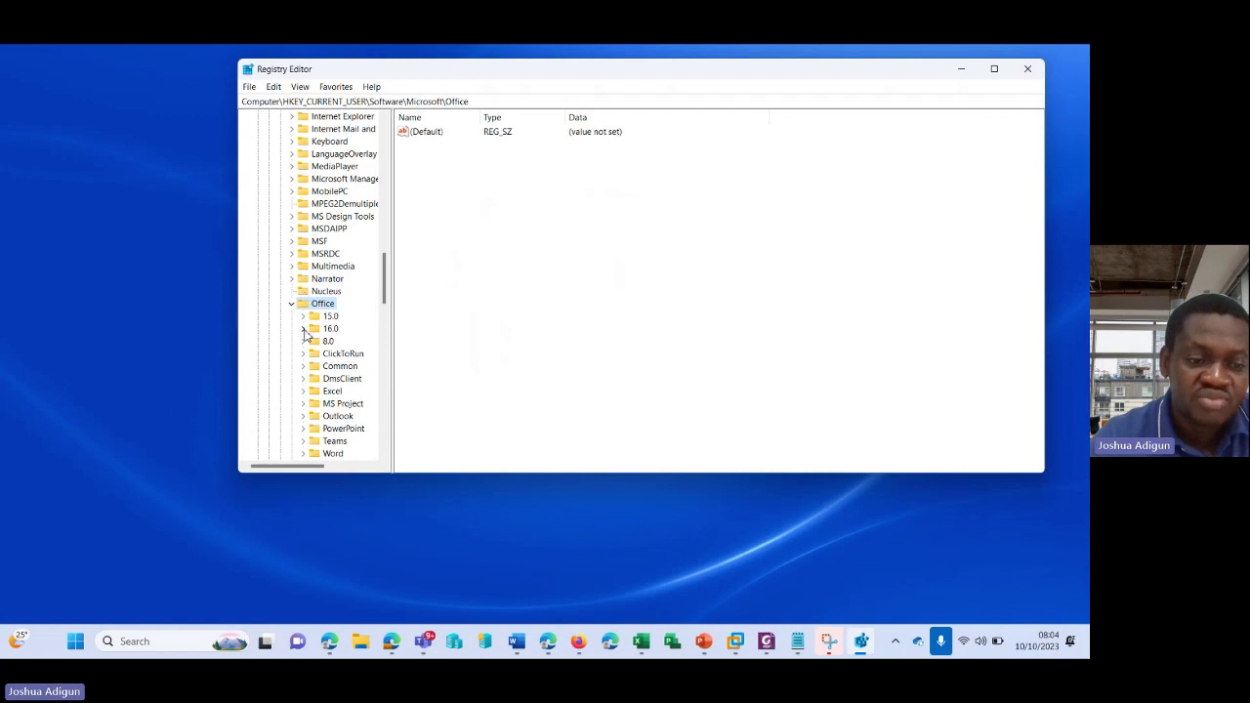
pyautogui.click(303, 328)
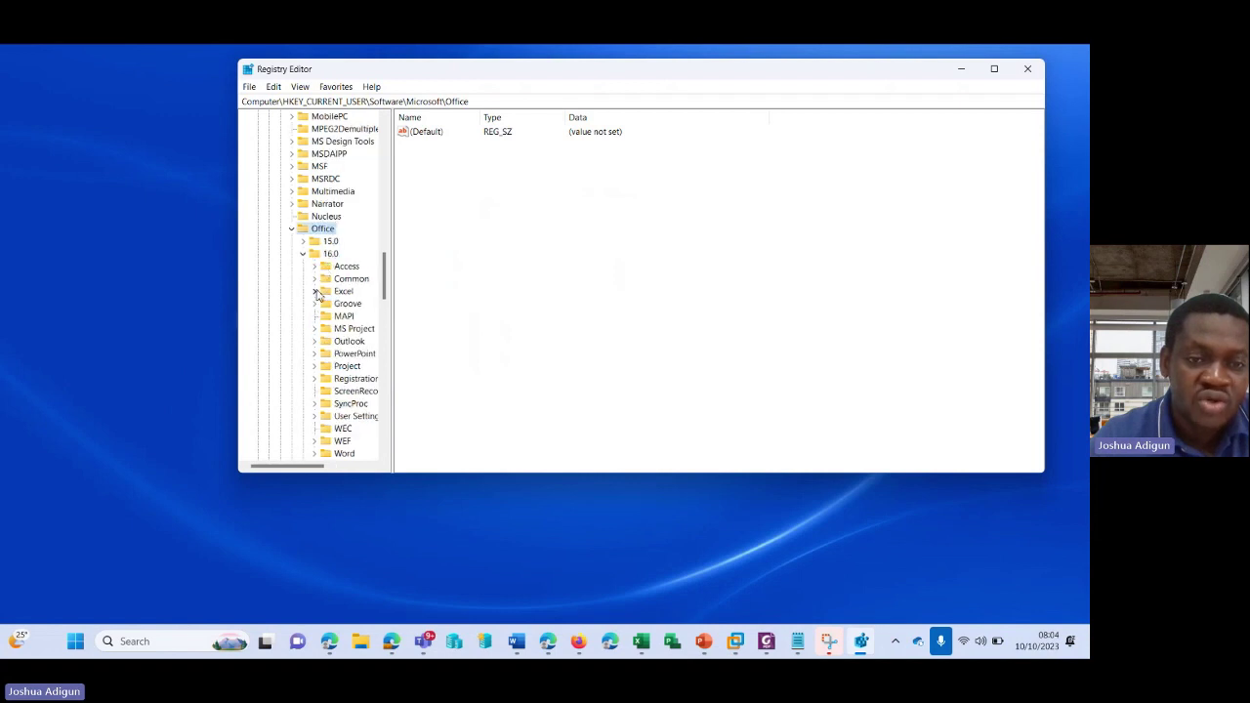
pyautogui.click(315, 279)
pyautogui.scroll(-4, 322, 293)
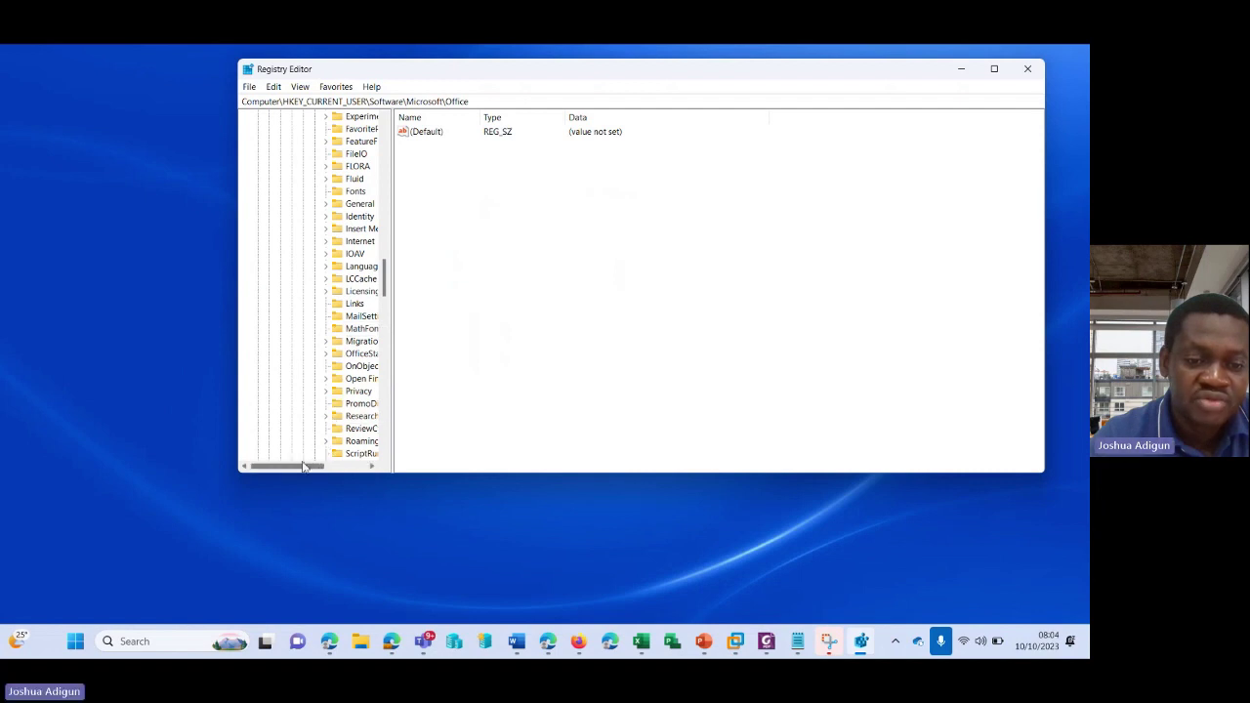
pyautogui.moveTo(307, 466); pyautogui.dragTo(317, 466)
pyautogui.scroll(-4, 328, 366)
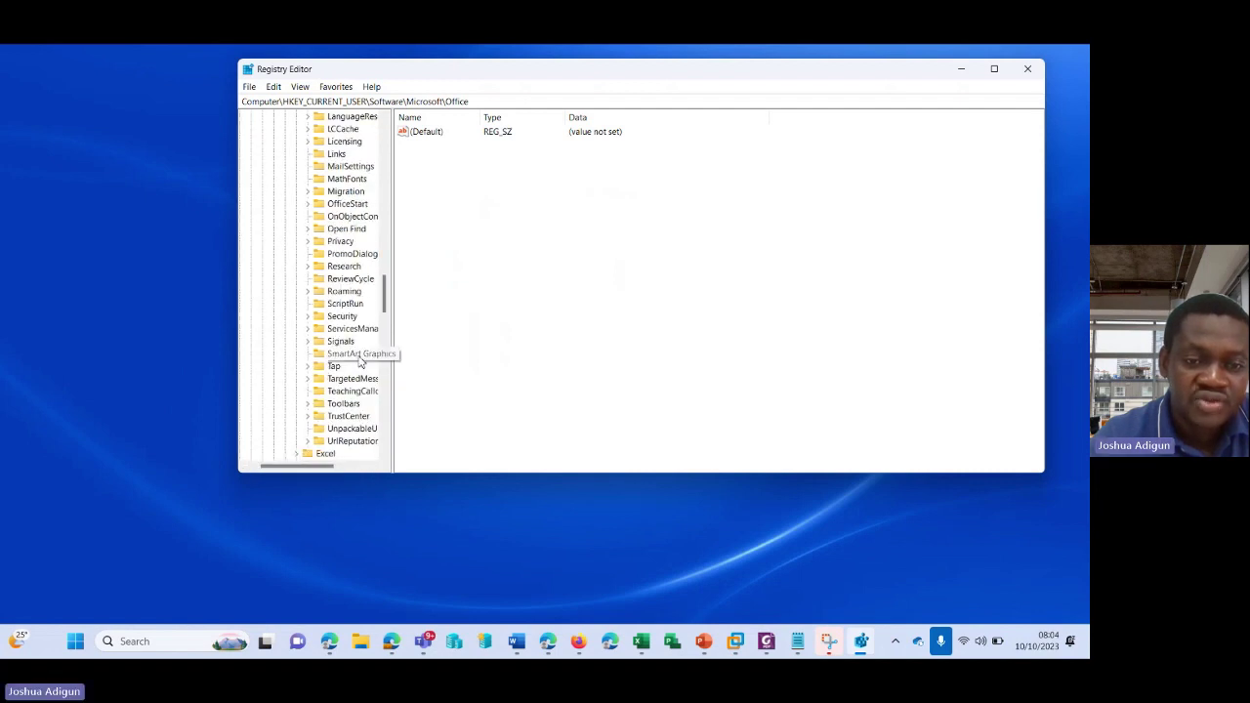
pyautogui.click(307, 316)
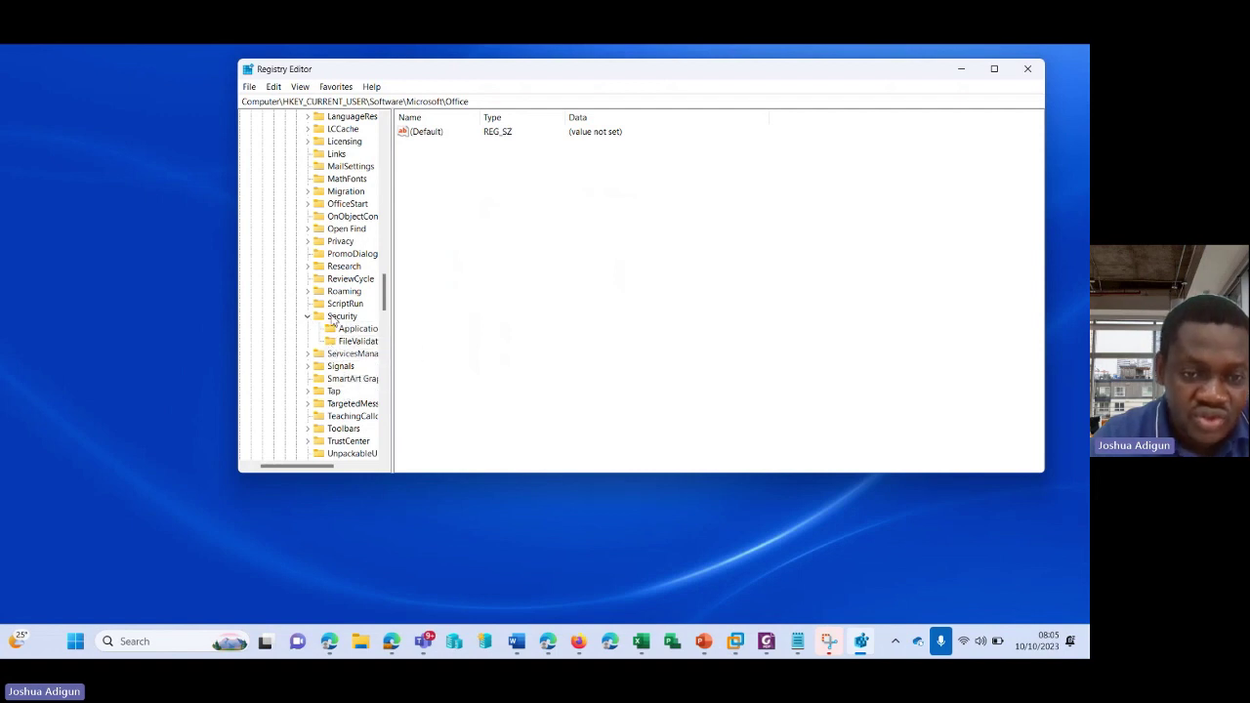
pyautogui.click(337, 317)
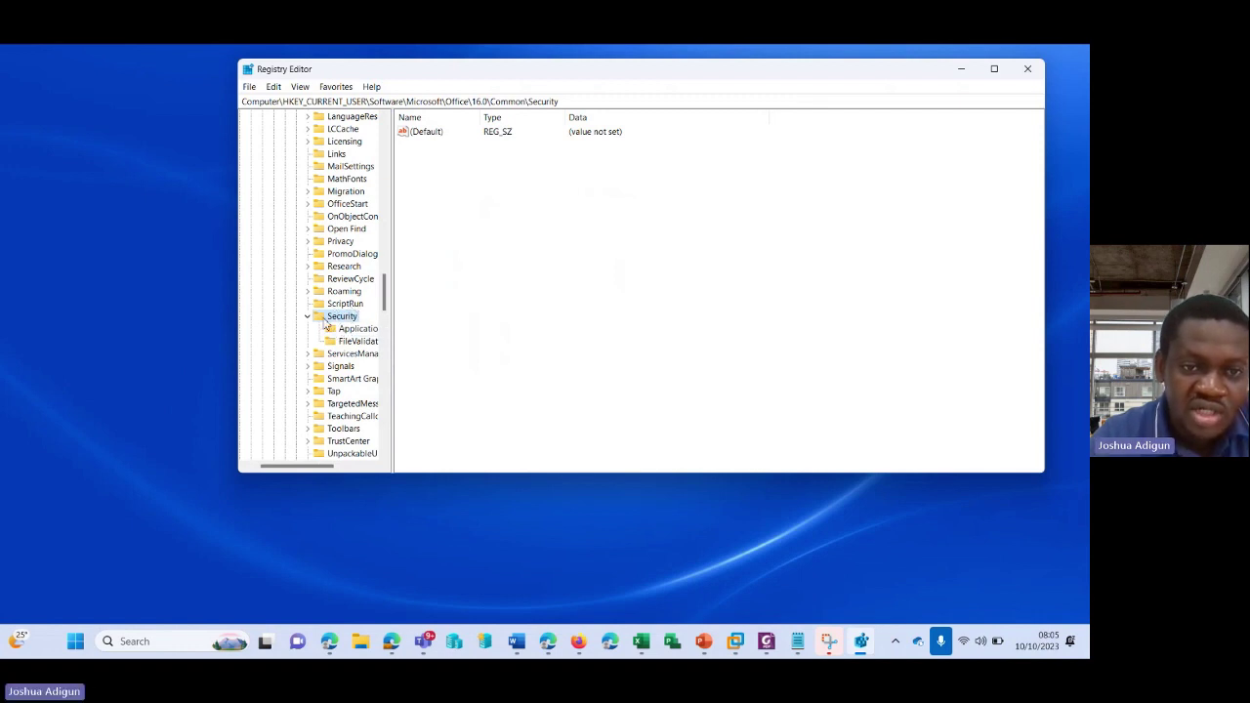
# Expand Office 15.0 and open the 16.0 key, listing ClickToRun through Word.
pyautogui.scroll(-1, 320, 326)
pyautogui.scroll(12, 321, 325)
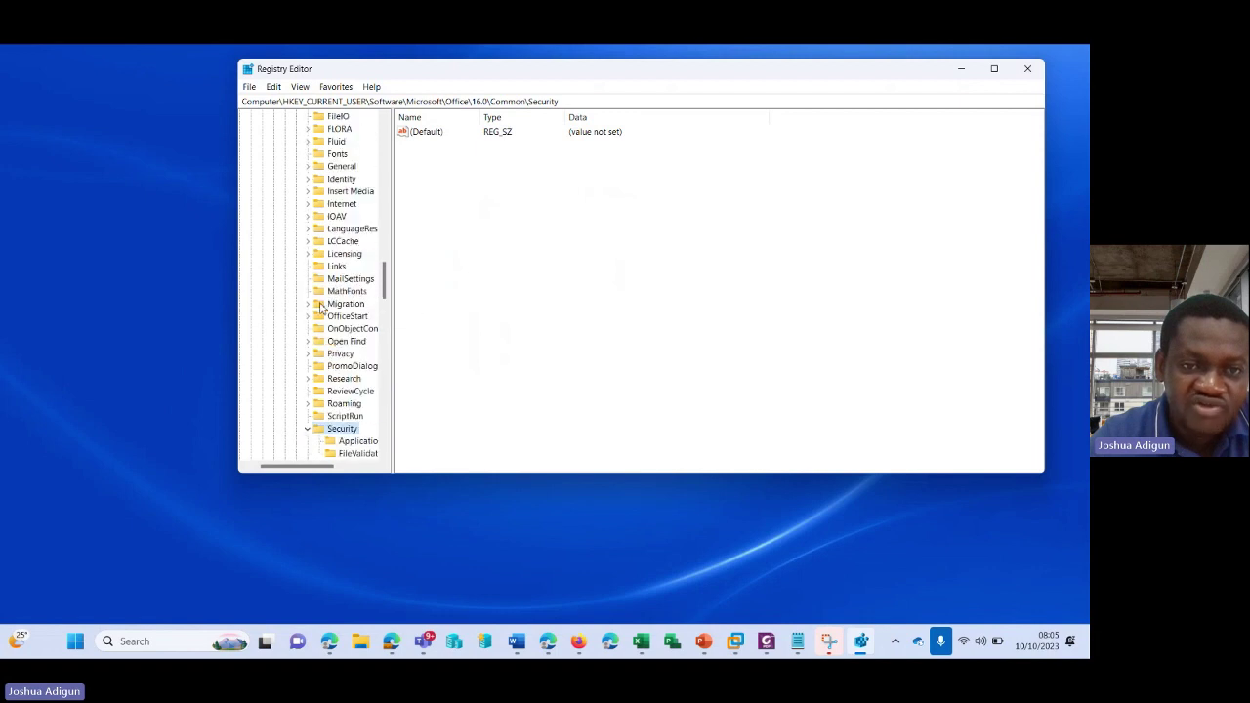
pyautogui.click(284, 265)
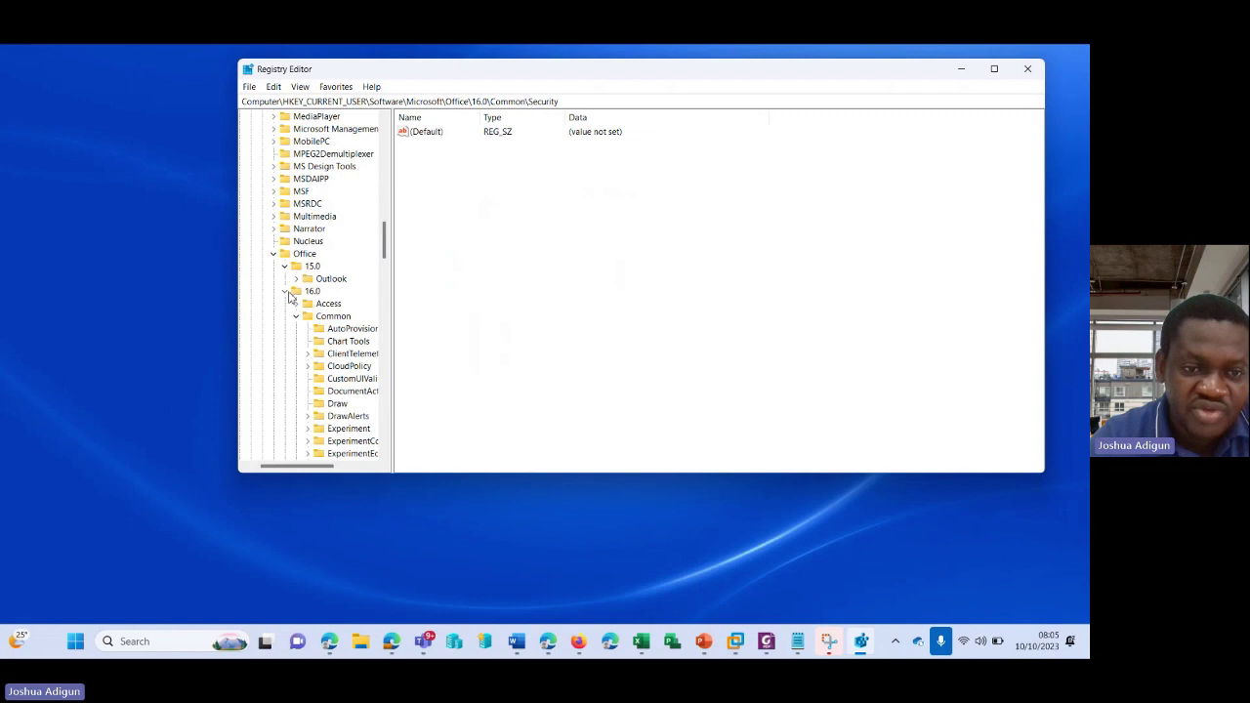
pyautogui.click(285, 292)
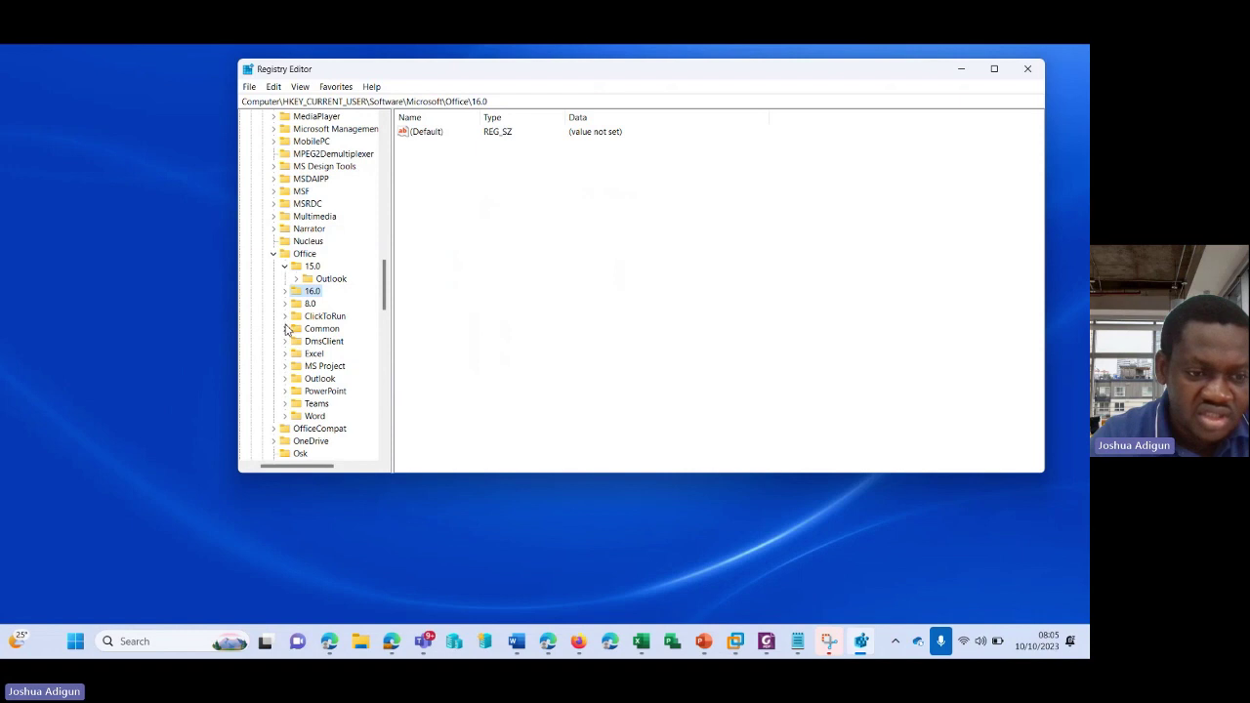
pyautogui.click(285, 329)
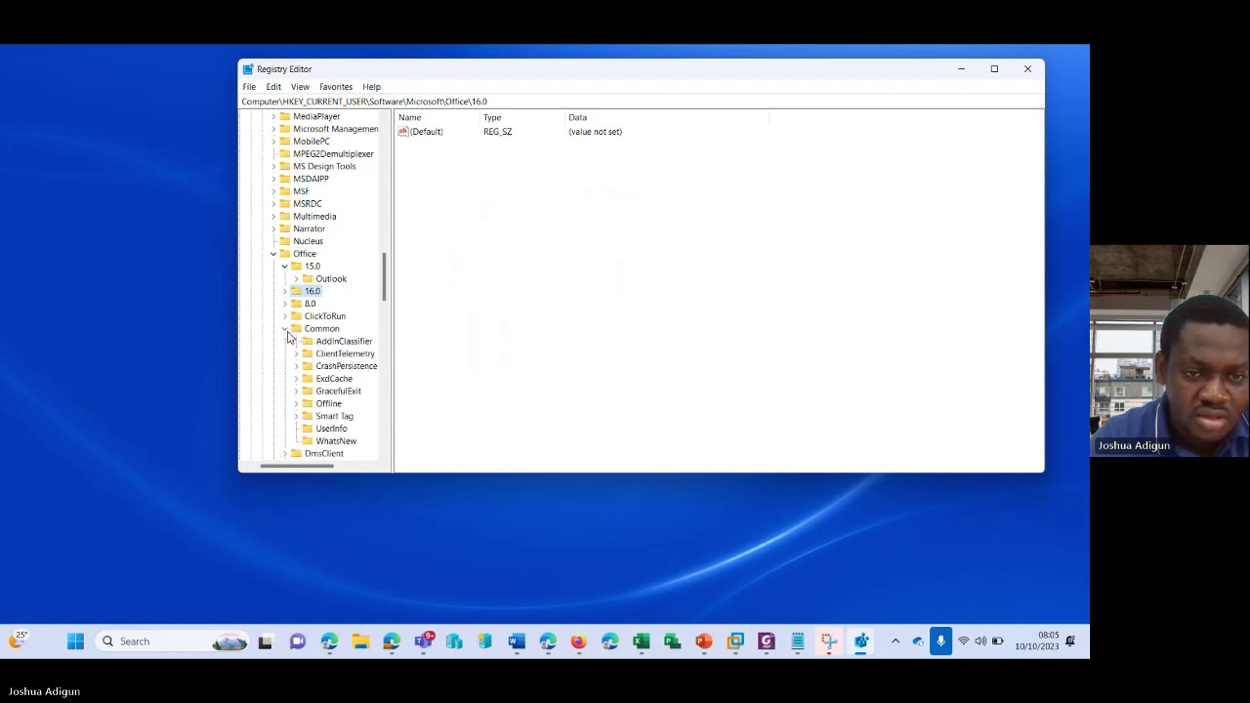
pyautogui.click(285, 329)
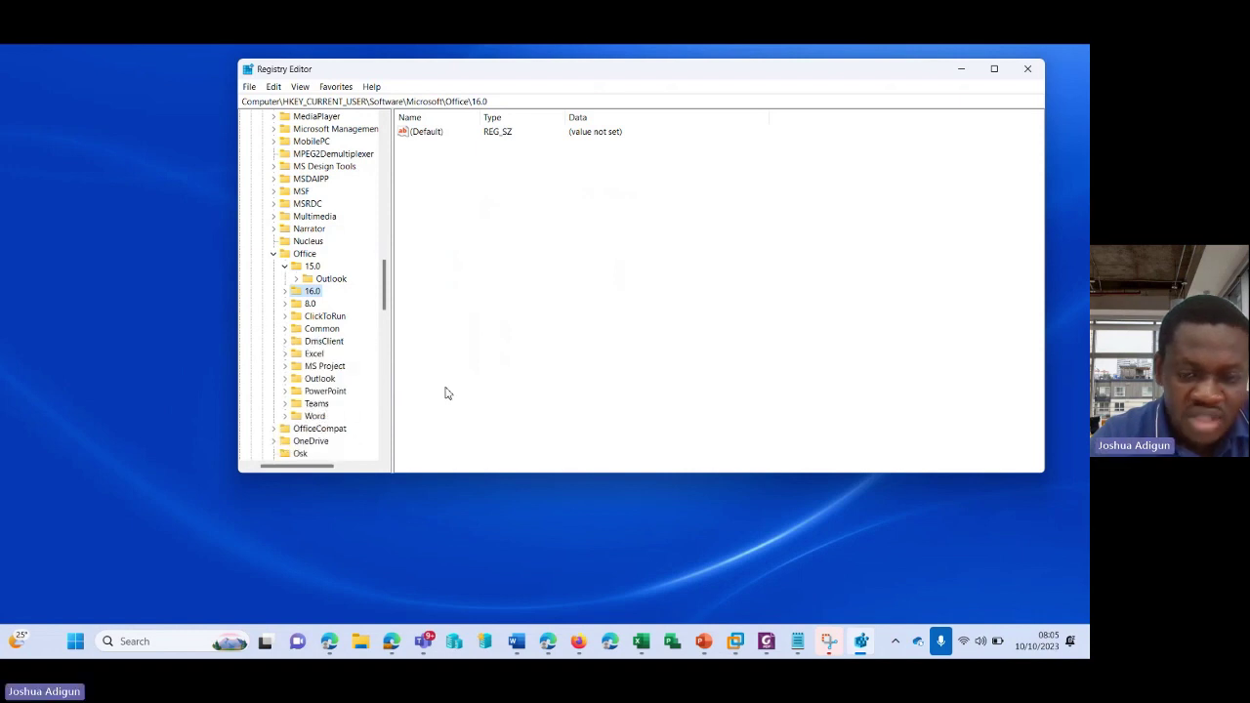
# Bring the Win10 virtual machine to the front in VMware Workstation and open its Start menu.
pyautogui.click(735, 645)
pyautogui.click(791, 504)
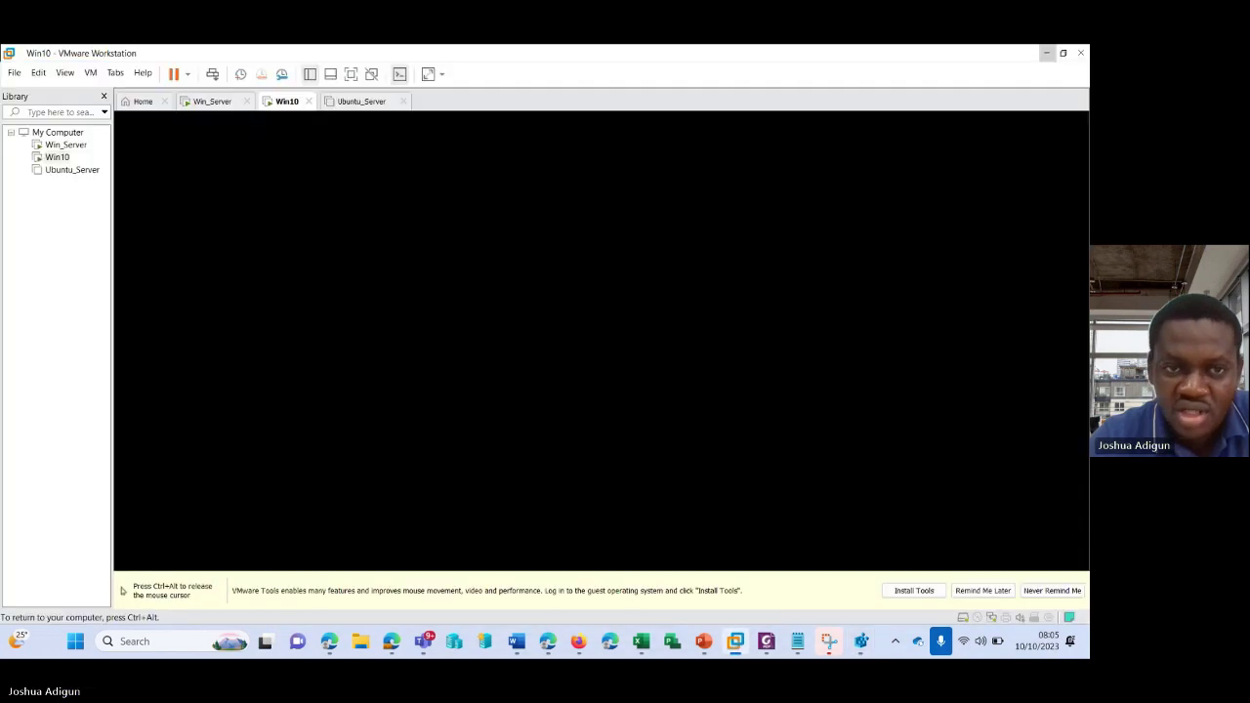
pyautogui.click(429, 219)
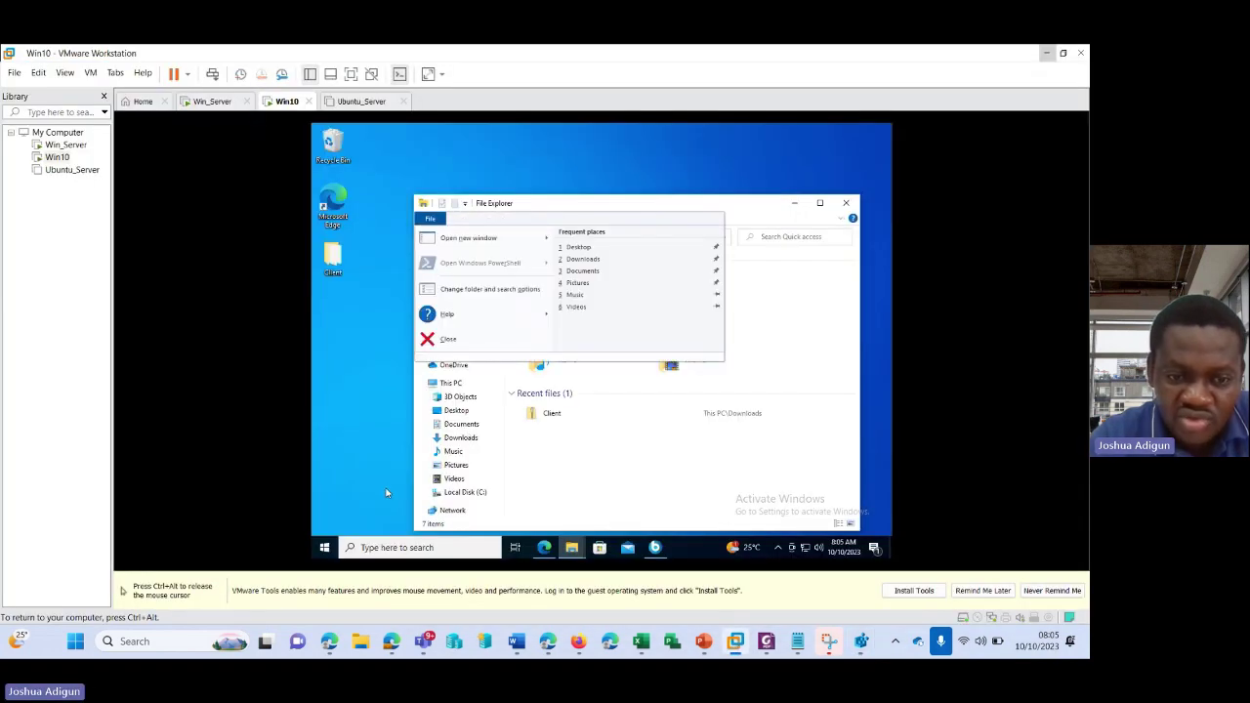
pyautogui.click(323, 550)
pyautogui.click(323, 550)
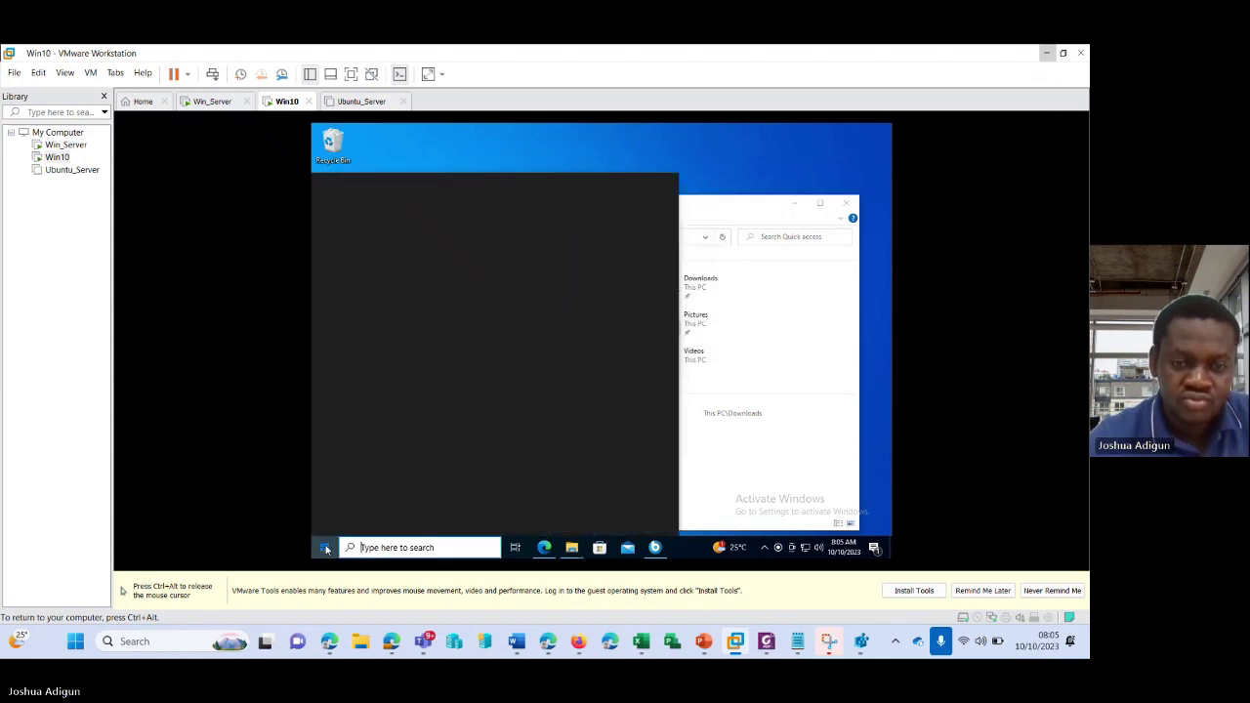
pyautogui.click(326, 549)
pyautogui.click(325, 549)
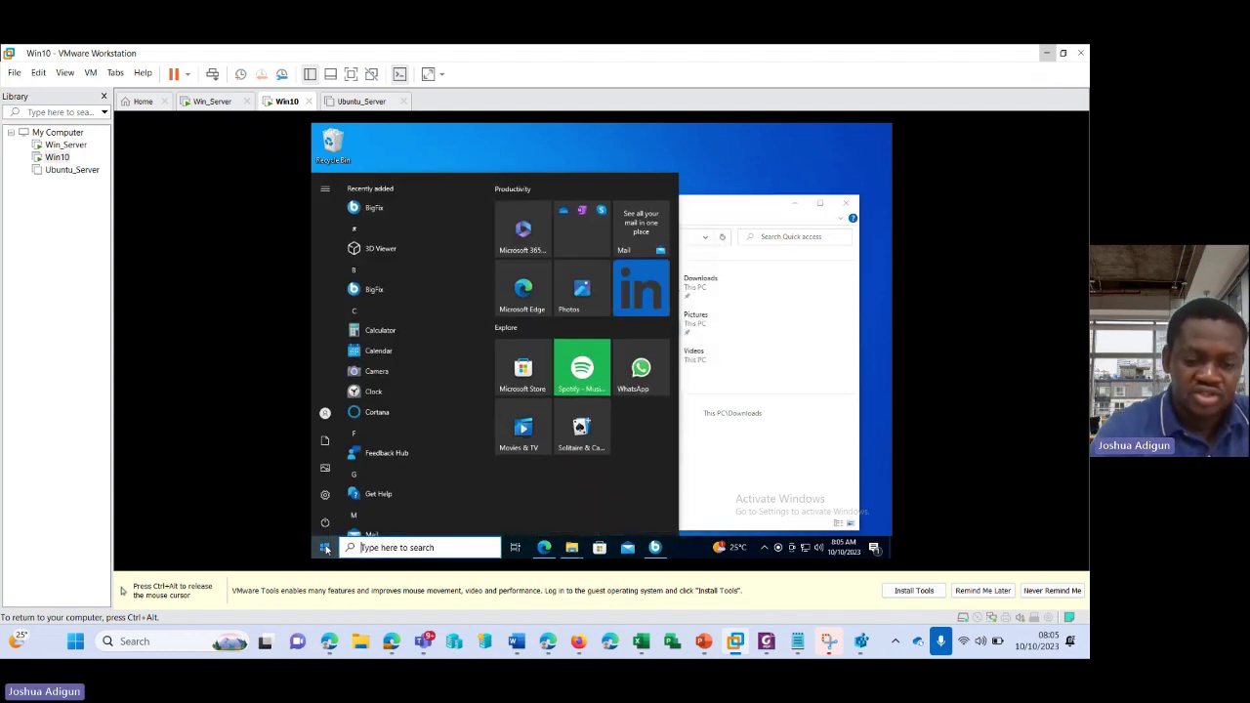
# Launch Registry Editor in the VM via 'reg', approve UAC, and expand HKEY_CURRENT_USER\SOFTWARE.
pyautogui.click(391, 547)
pyautogui.write('reg')
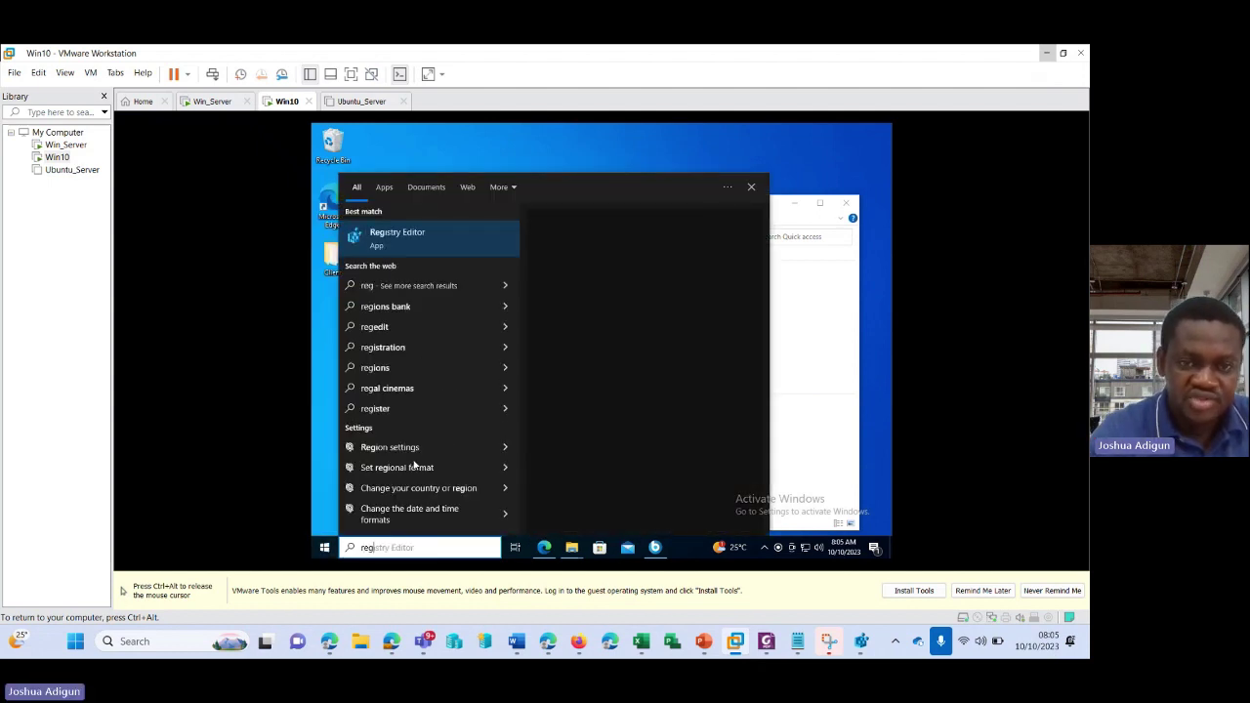
pyautogui.click(439, 243)
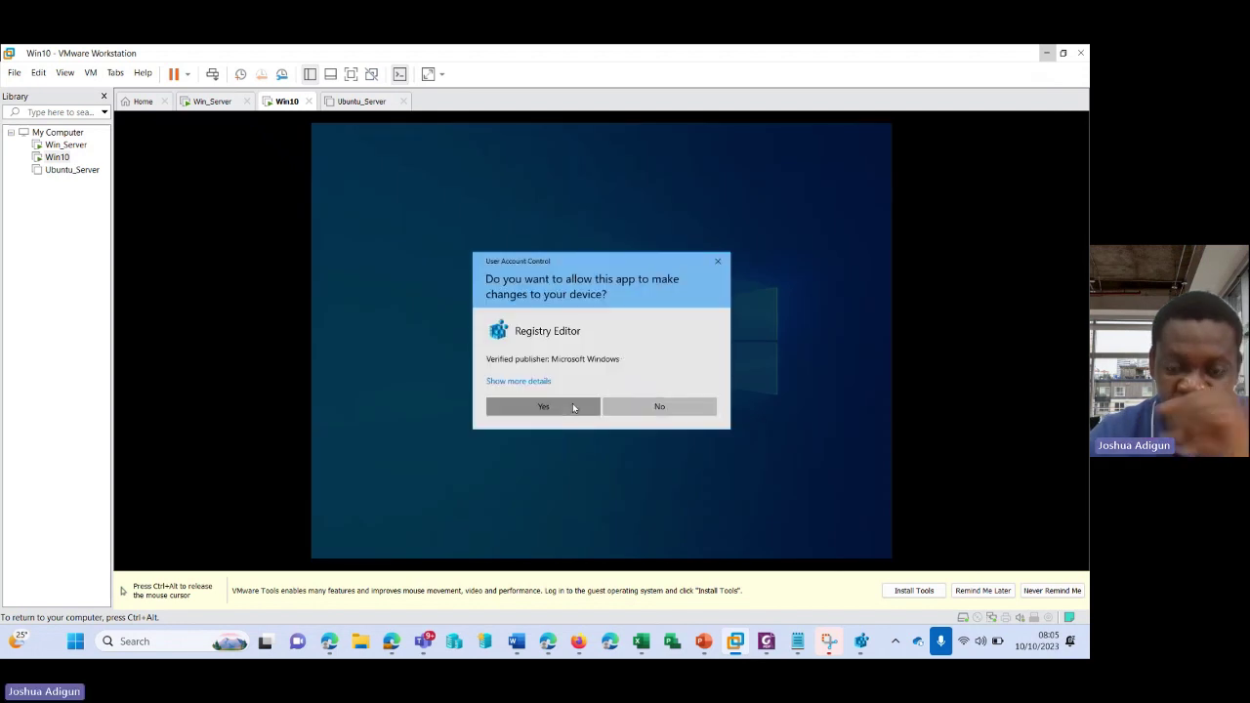
pyautogui.click(573, 406)
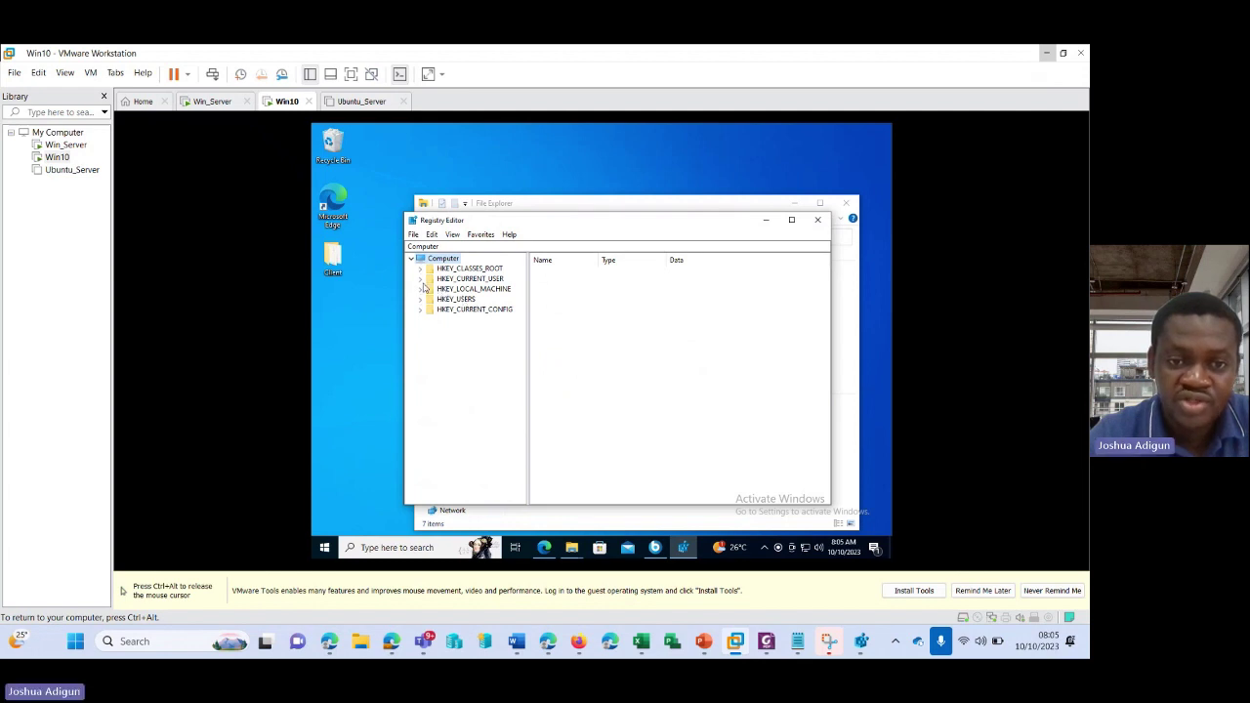
pyautogui.click(422, 281)
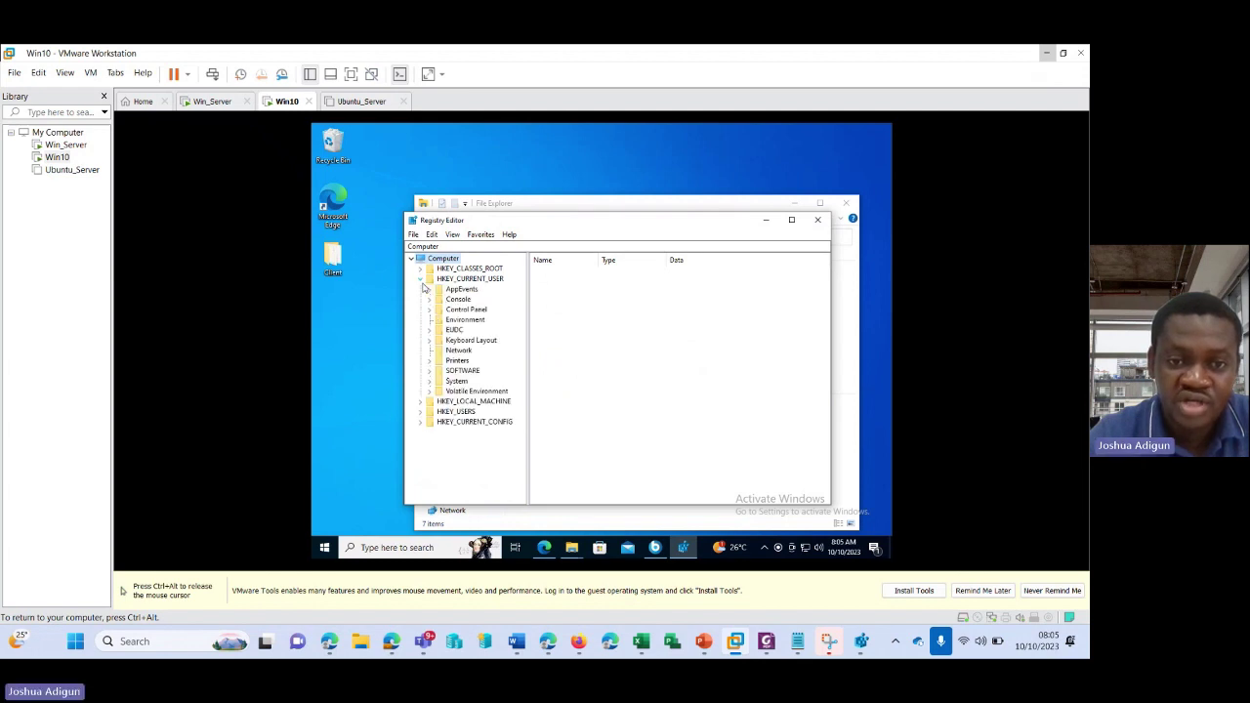
pyautogui.click(432, 372)
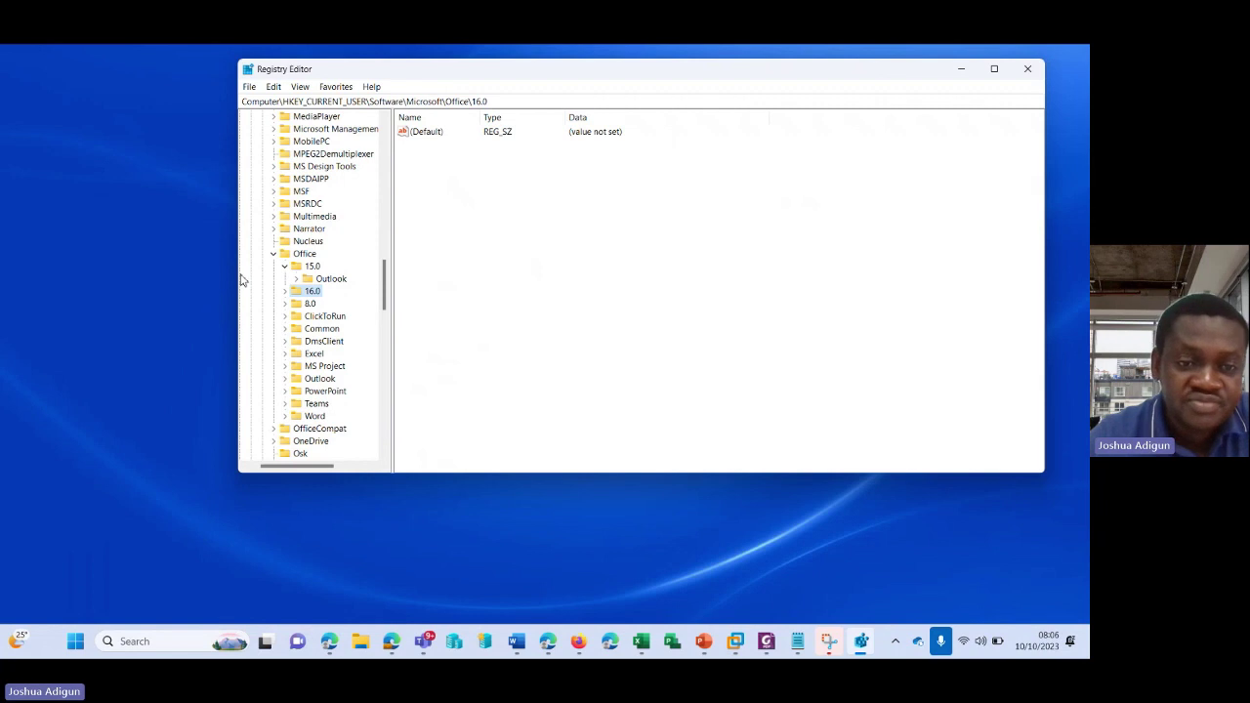
# Expand 16.0 and open Common\Security\ApplicationGuard, showing its LastUsage REG_QWORD value.
pyautogui.click(284, 292)
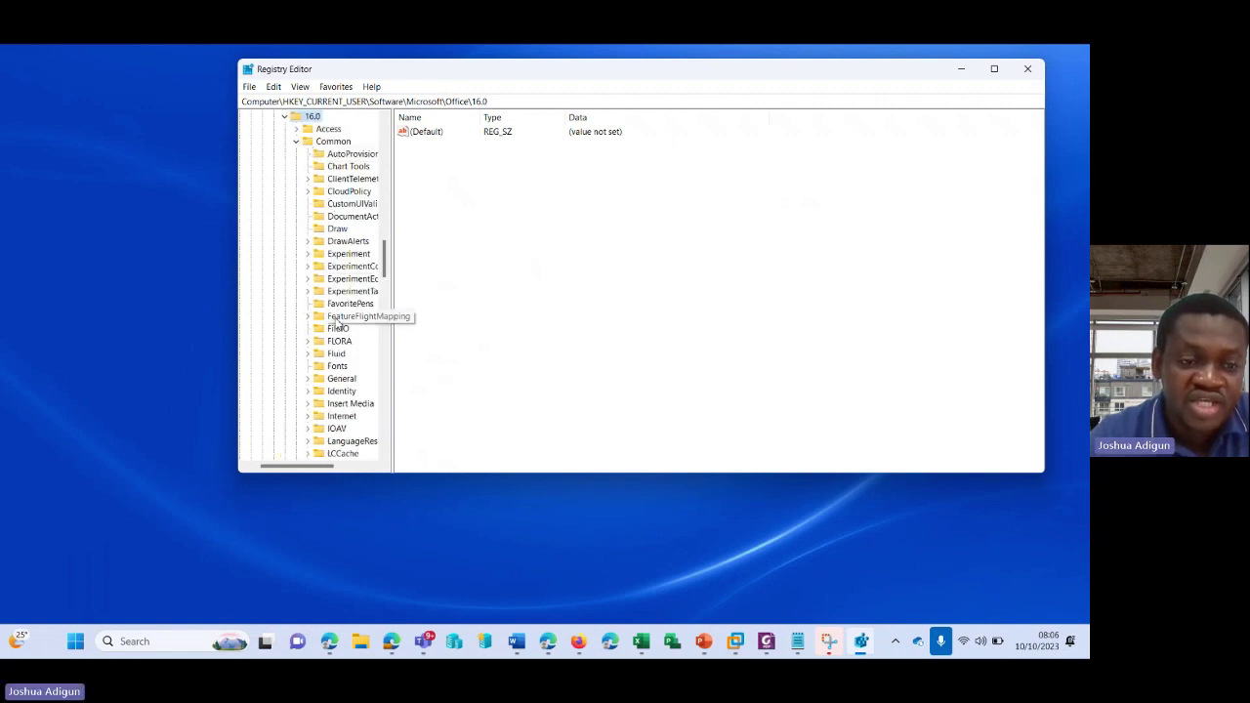
pyautogui.scroll(-7, 338, 325)
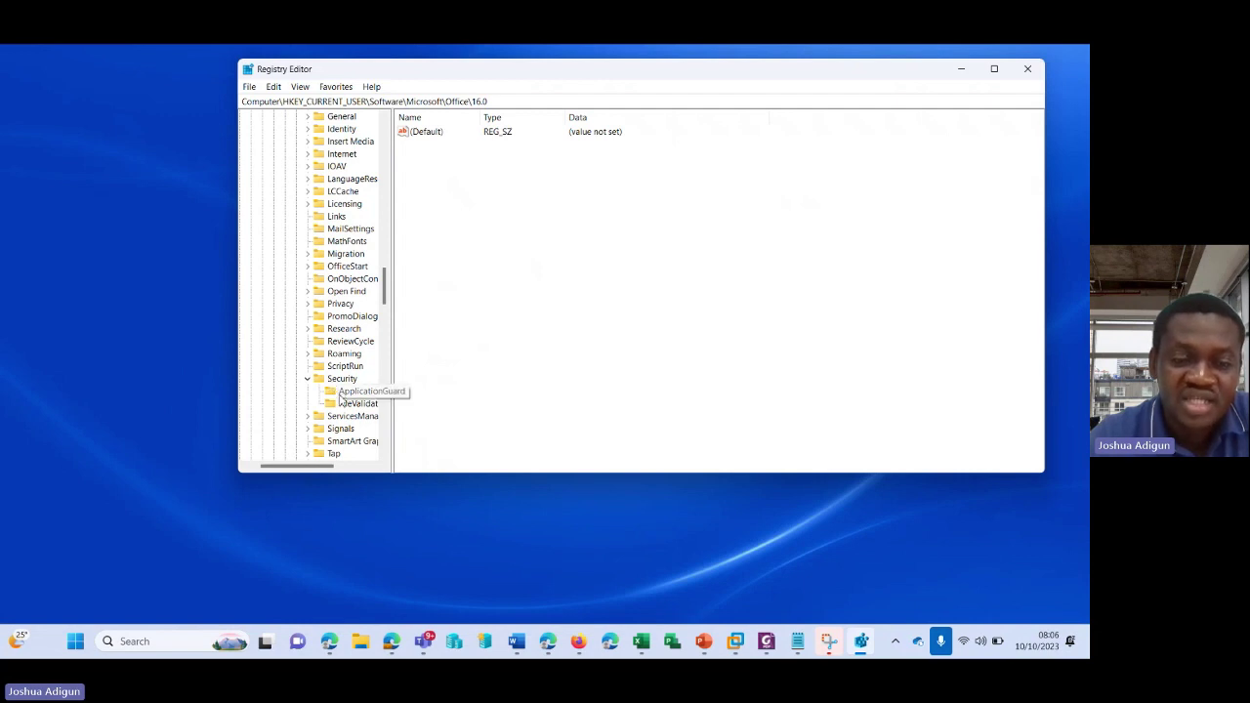
pyautogui.click(346, 391)
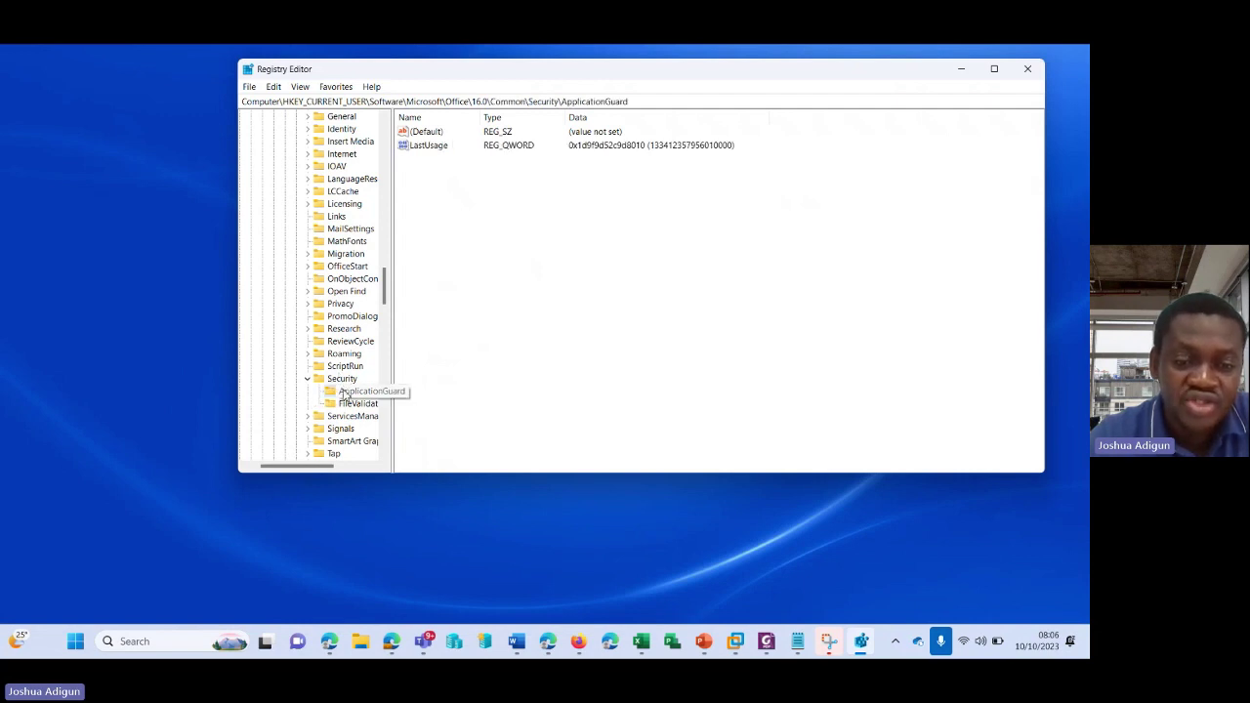
# Bring up the New submenu (Key, String, Binary, DWORD, QWORD) in ApplicationGuard's values pane.
pyautogui.rightClick(467, 219)
pyautogui.moveTo(530, 225)
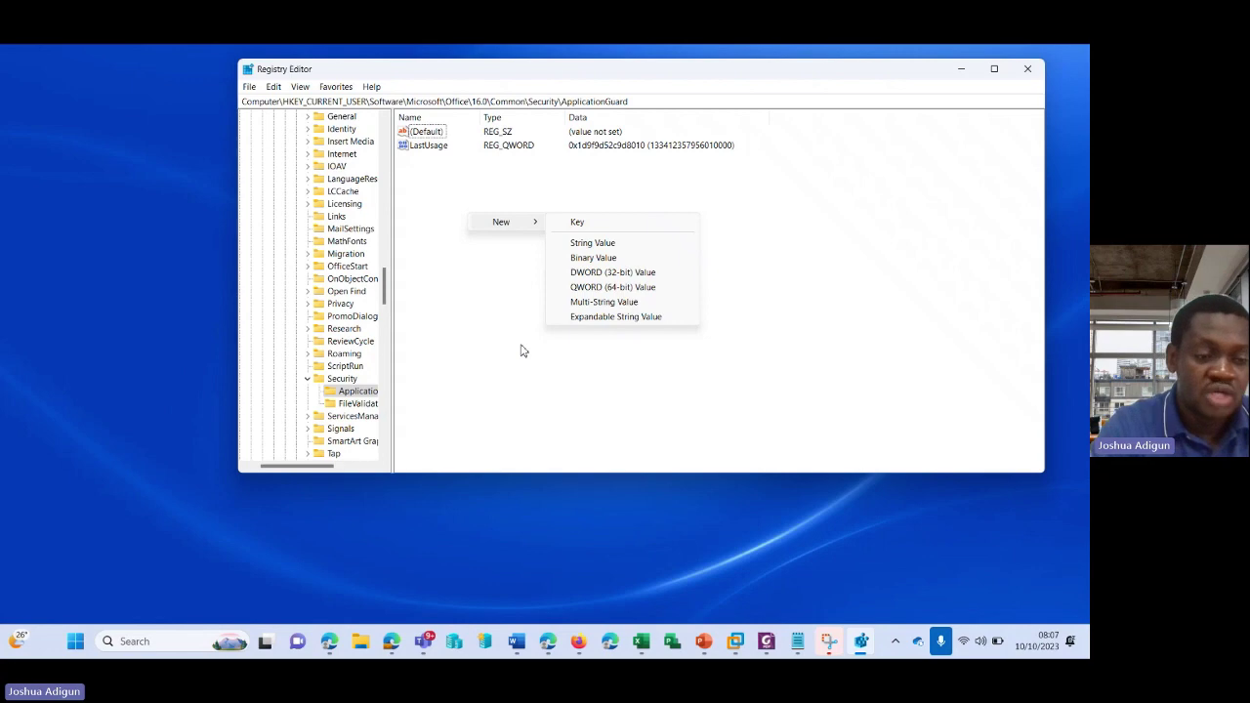
# Launch File Explorer on This PC and maximize the window.
pyautogui.press('super')
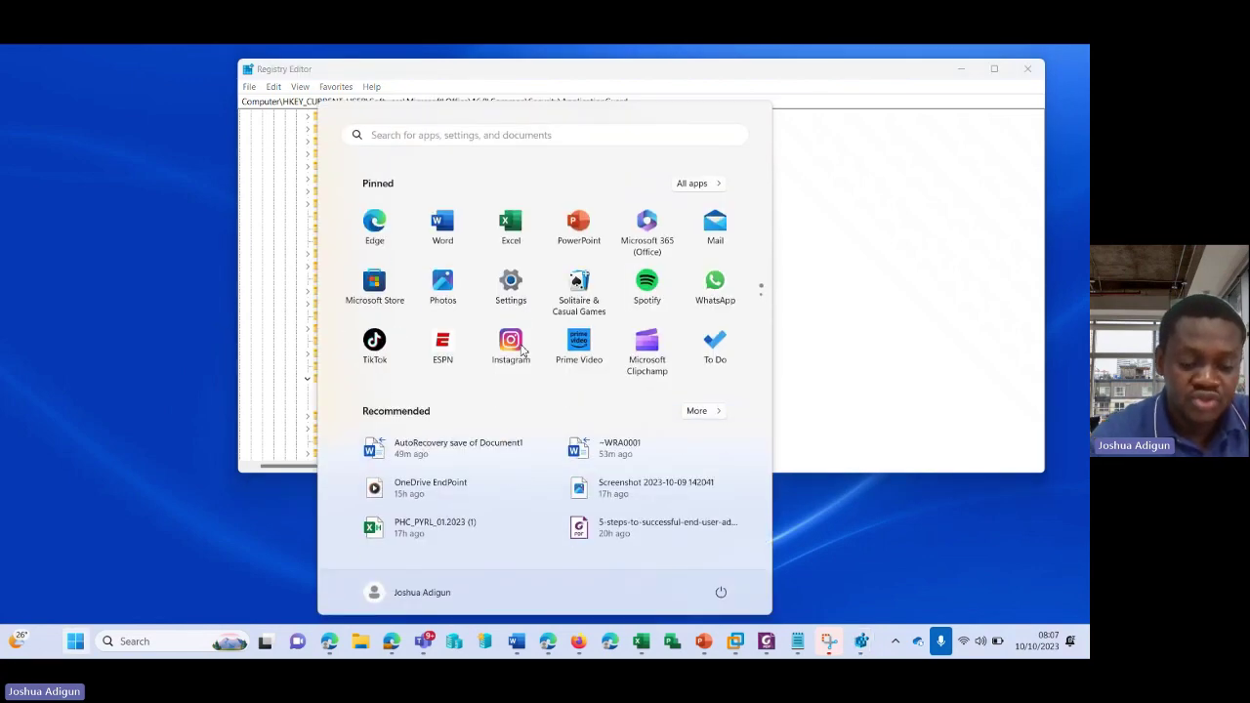
pyautogui.click(360, 640)
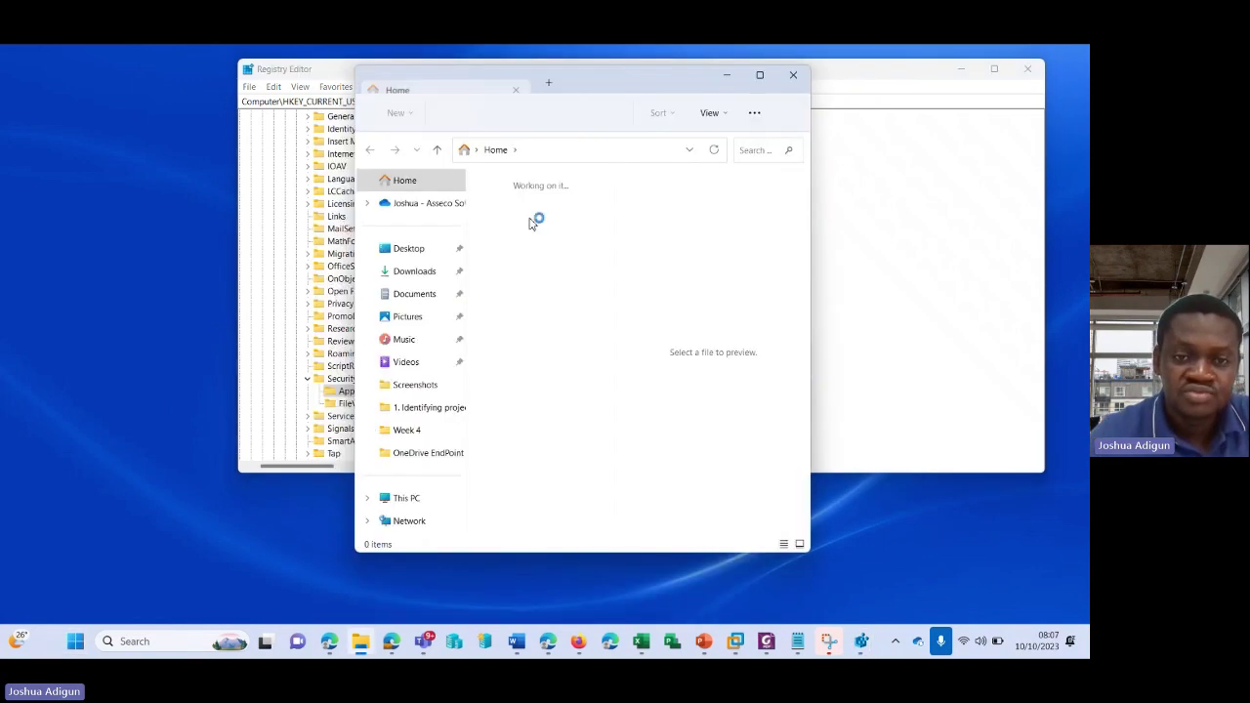
pyautogui.click(407, 499)
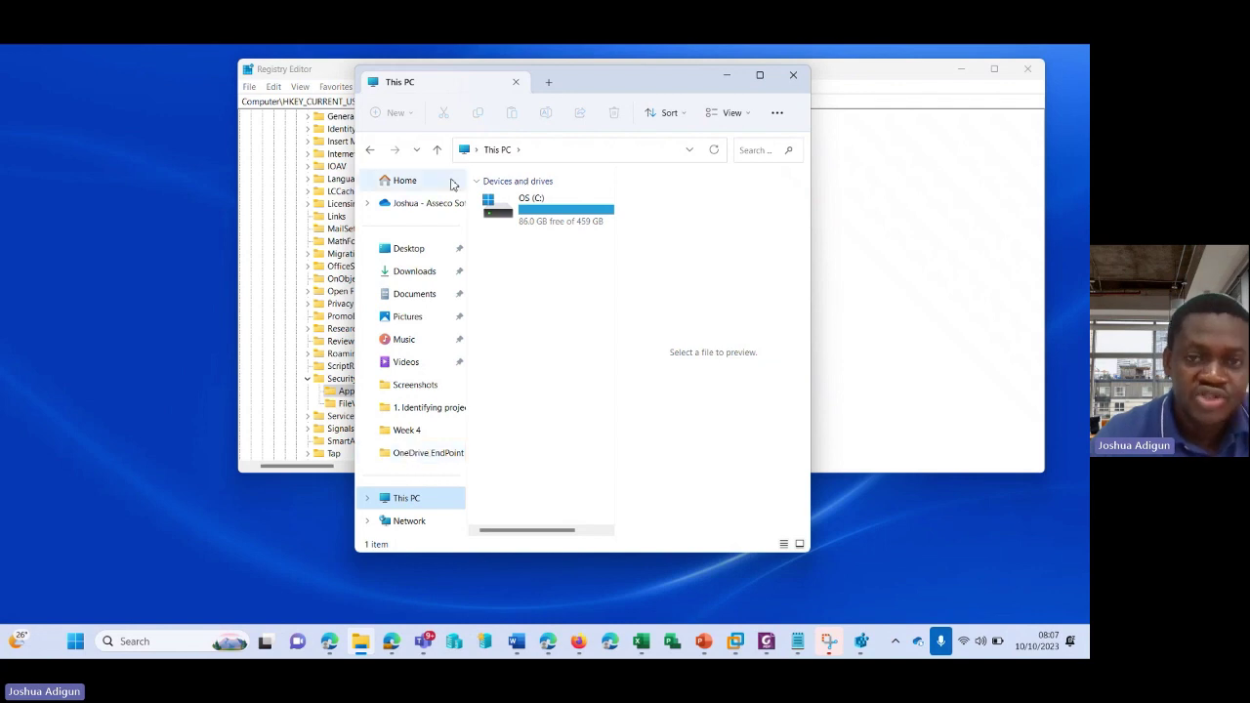
pyautogui.click(759, 75)
# Open Folder Options from the More menu and move the dialog to the centre.
pyautogui.click(426, 90)
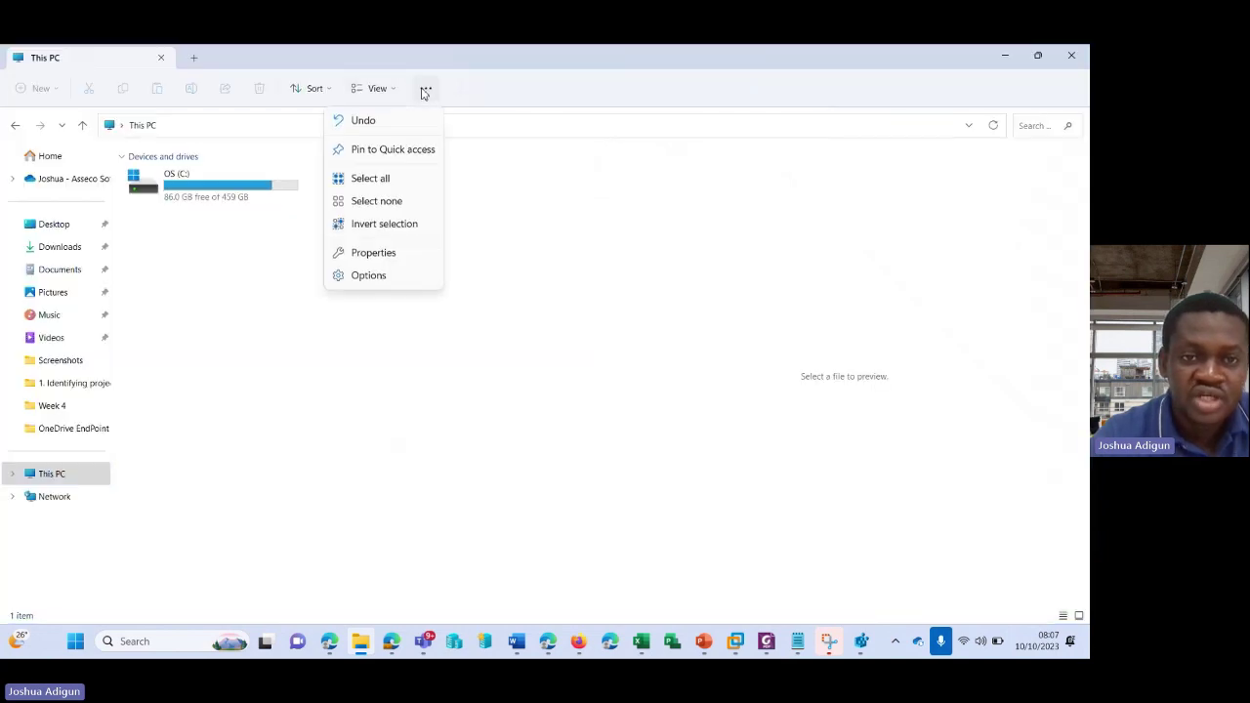
pyautogui.click(381, 283)
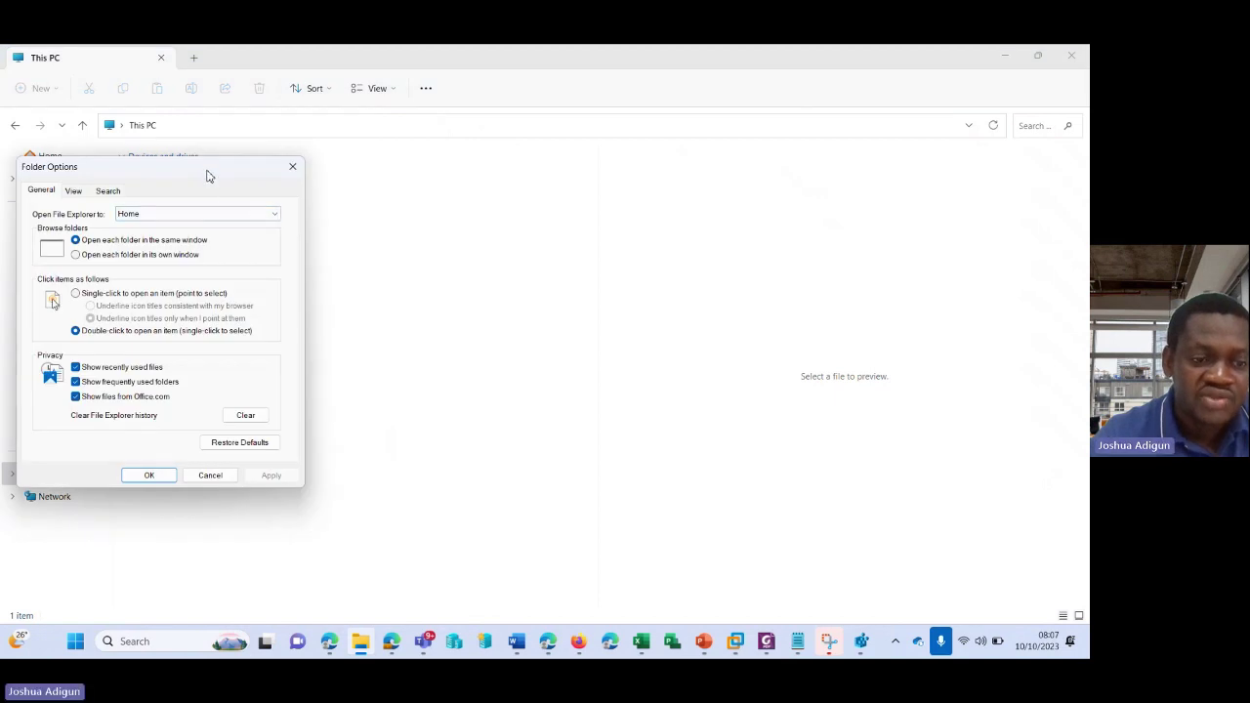
pyautogui.moveTo(206, 172); pyautogui.dragTo(550, 149)
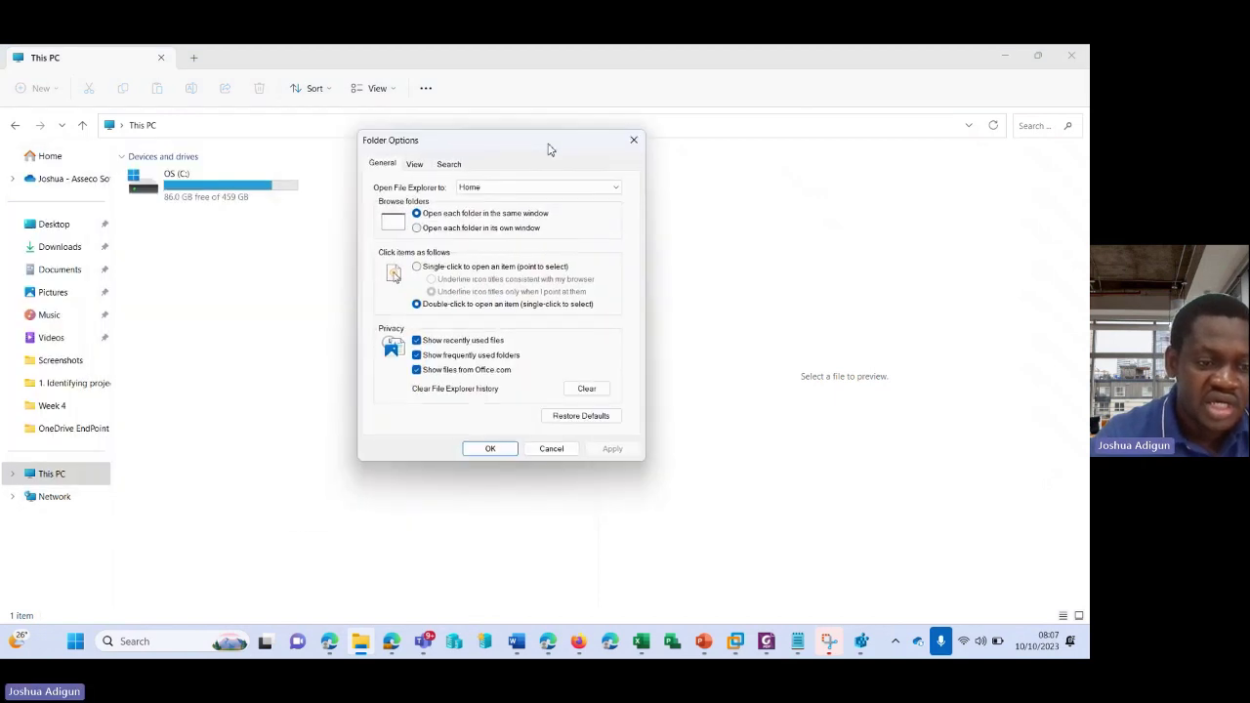
# Cancel Folder Options unchanged and return to the 'How to Recover unsaved Word files' Teams meeting.
pyautogui.click(553, 450)
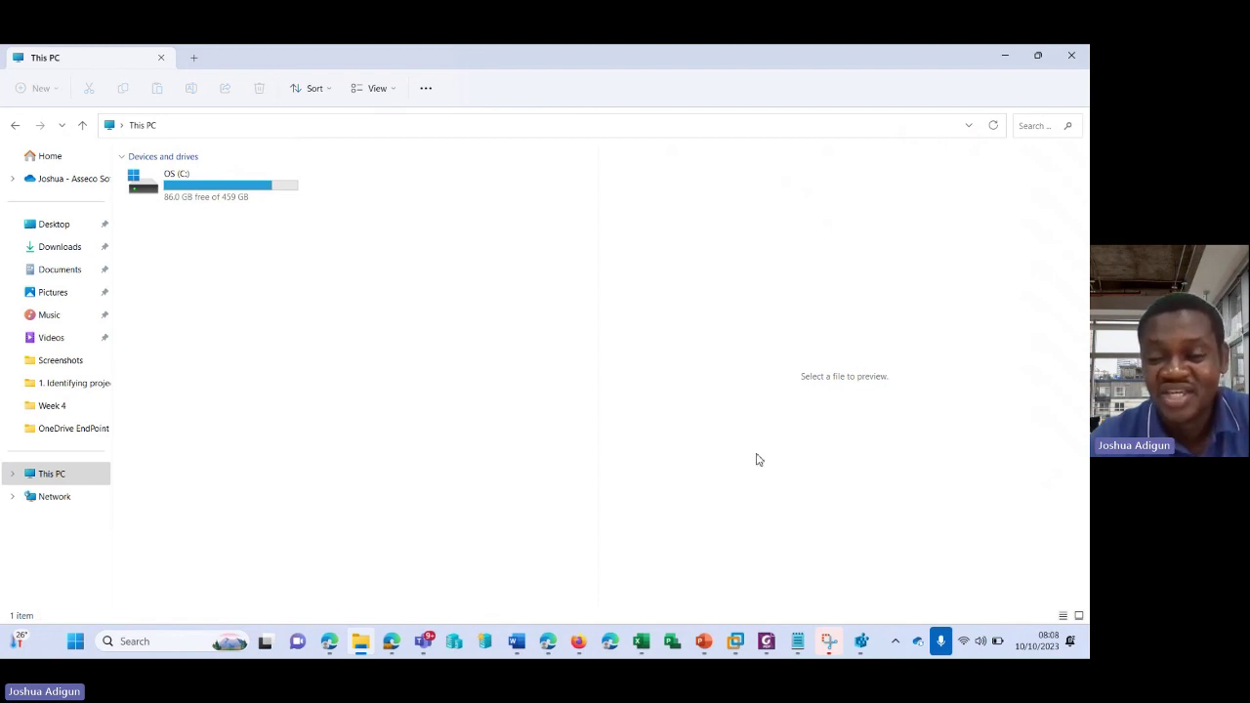
pyautogui.hotkey('alt', 'Tab')
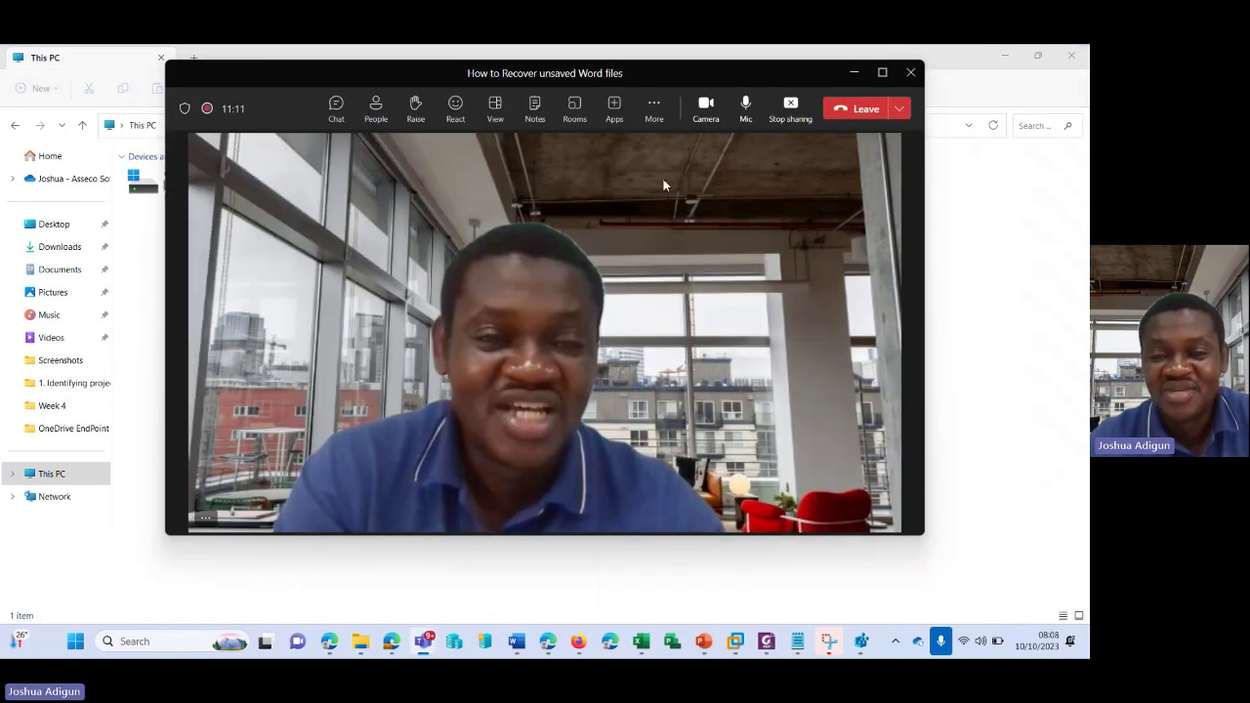